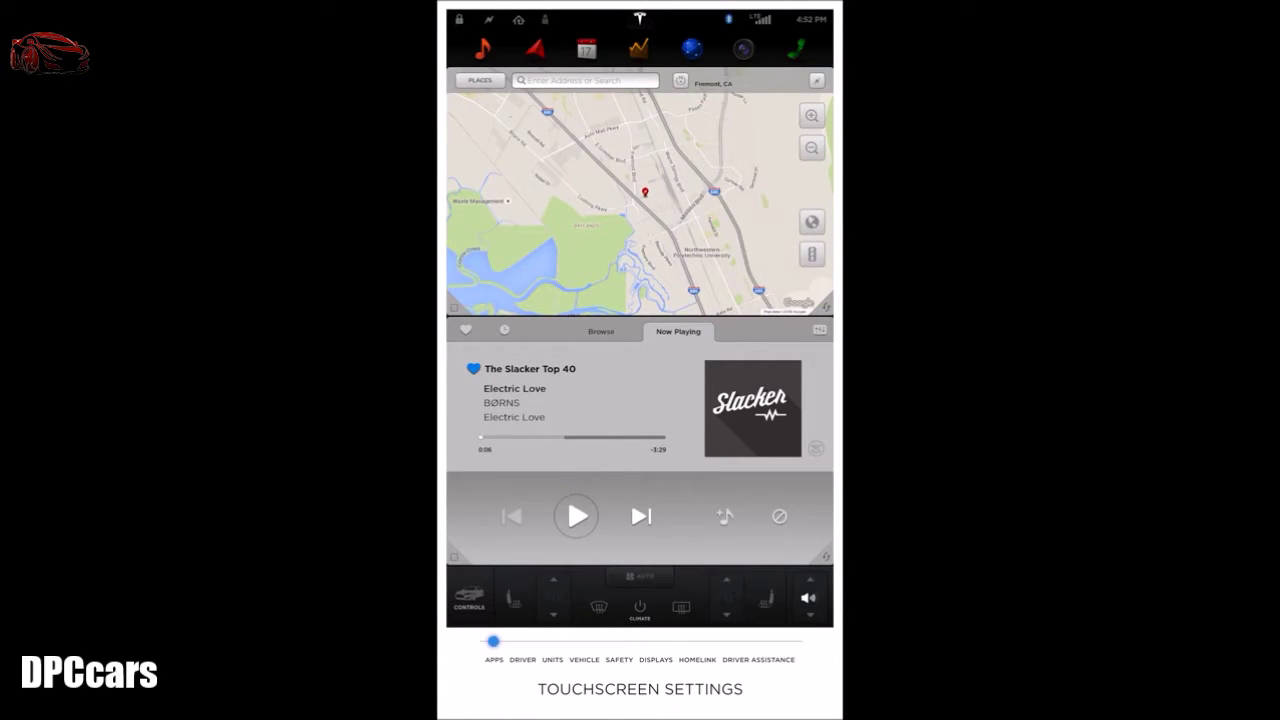
# Step: Open Settings from the Controls panel and step down its category list to the Apps page
pyautogui.click(469, 597)
pyautogui.click(678, 56)
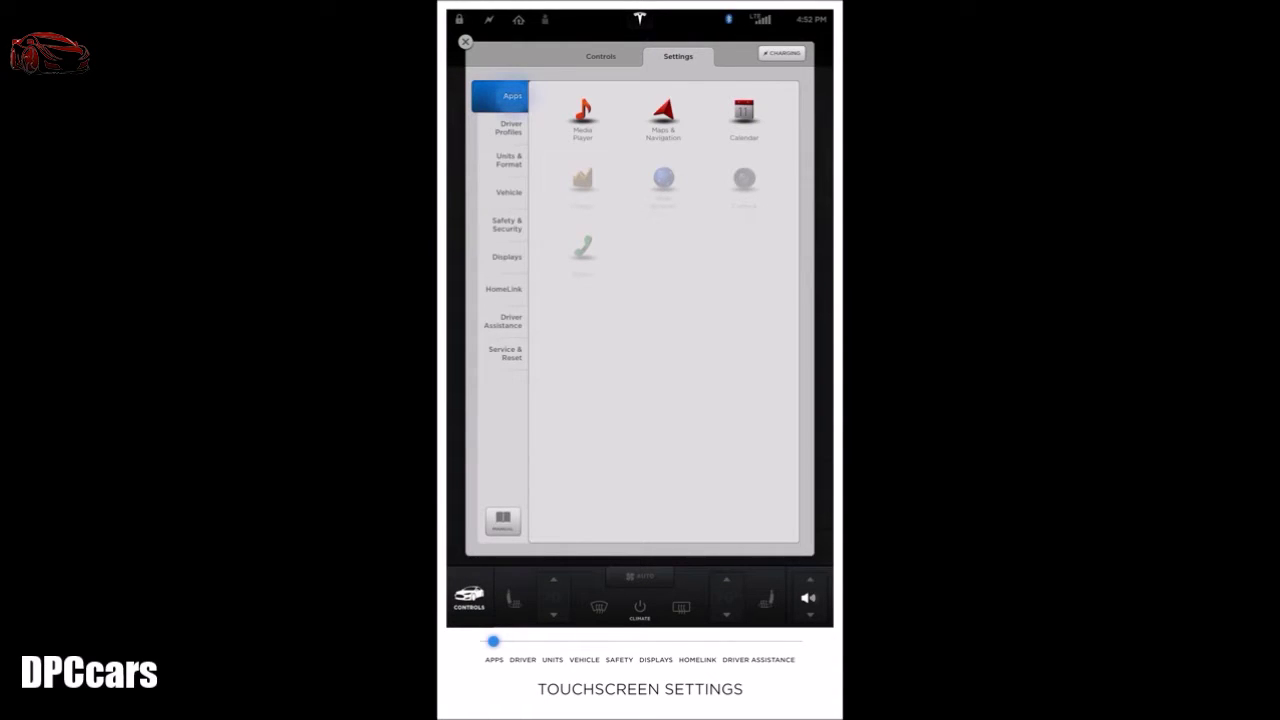
pyautogui.click(508, 128)
pyautogui.click(508, 160)
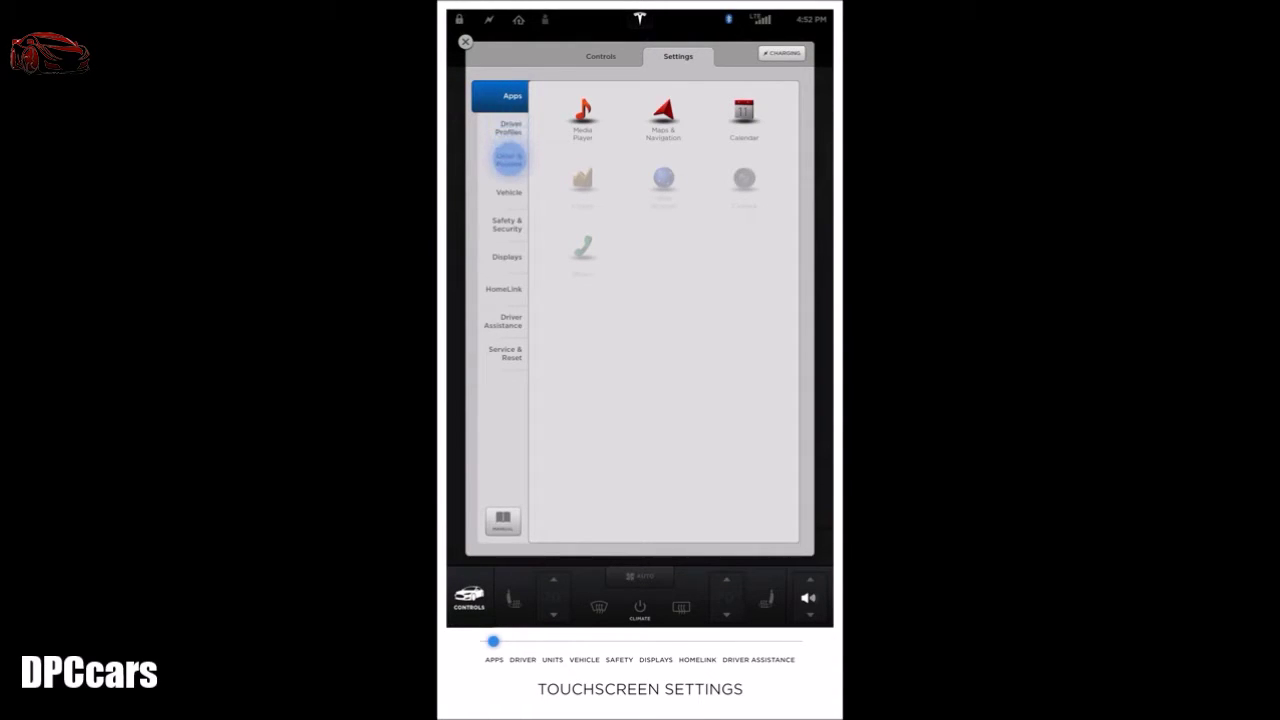
pyautogui.click(508, 186)
pyautogui.click(507, 224)
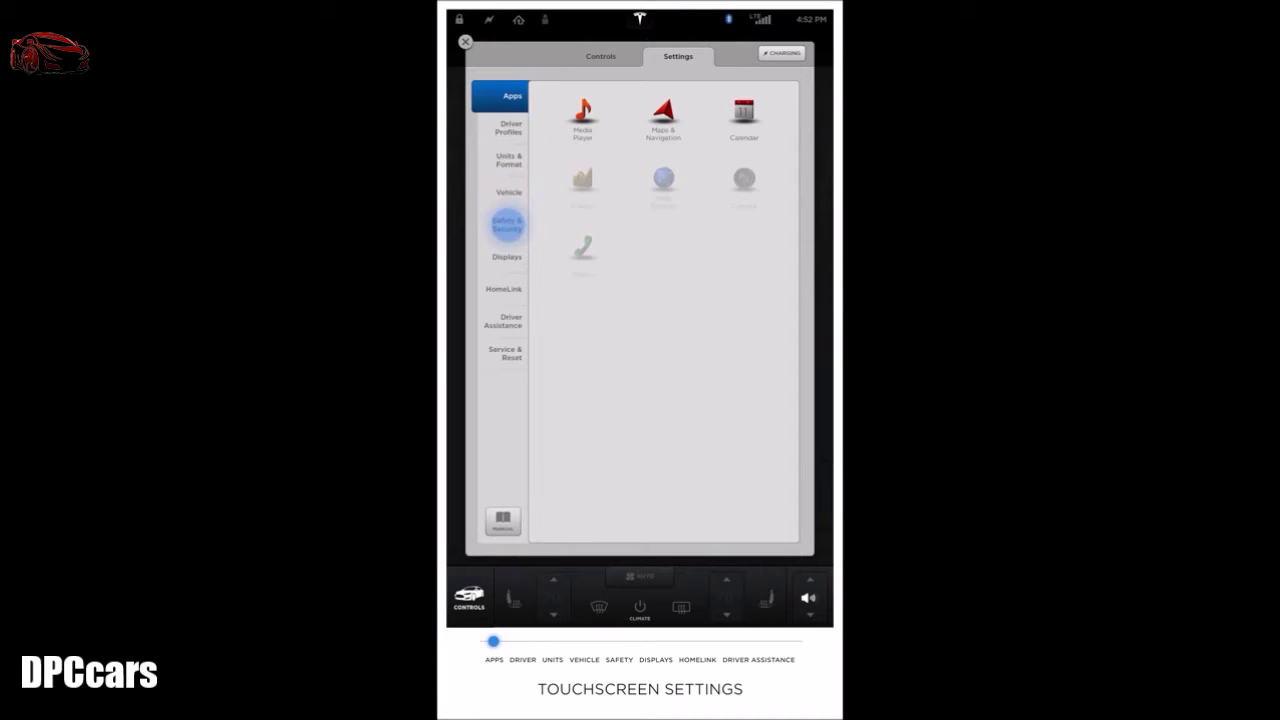
pyautogui.click(507, 256)
pyautogui.click(504, 289)
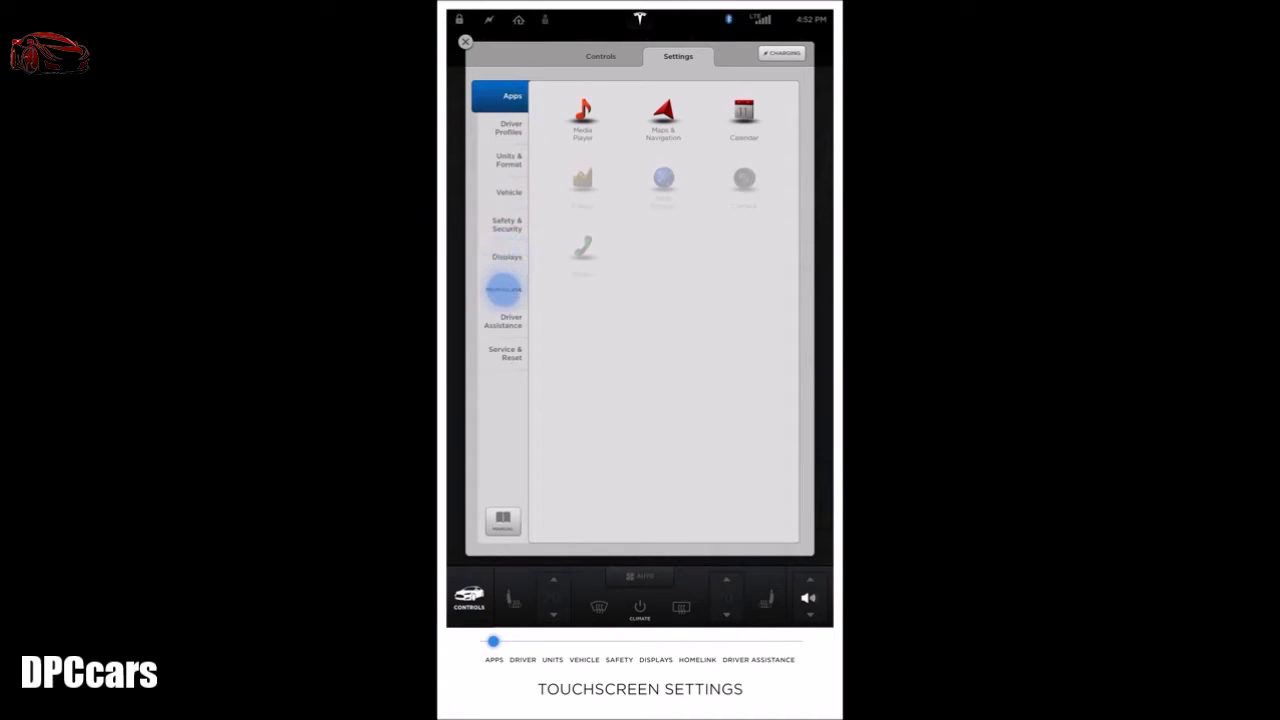
pyautogui.click(503, 320)
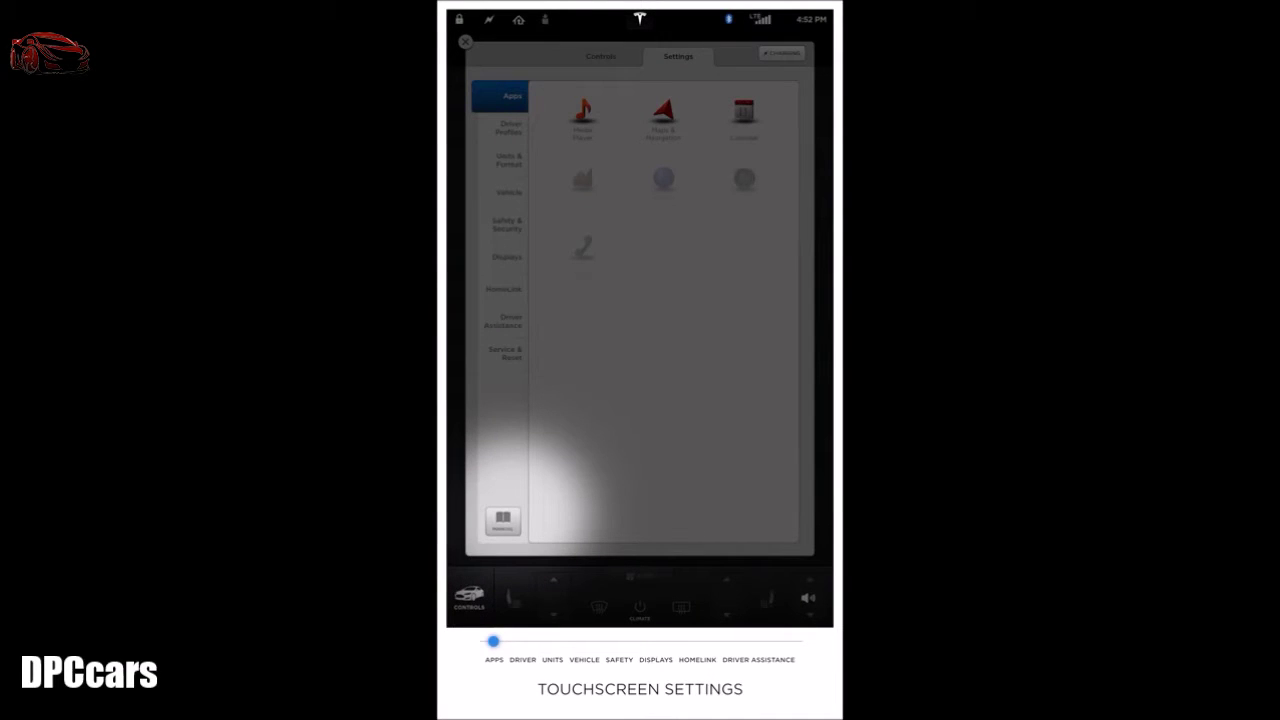
pyautogui.click(503, 520)
pyautogui.click(505, 101)
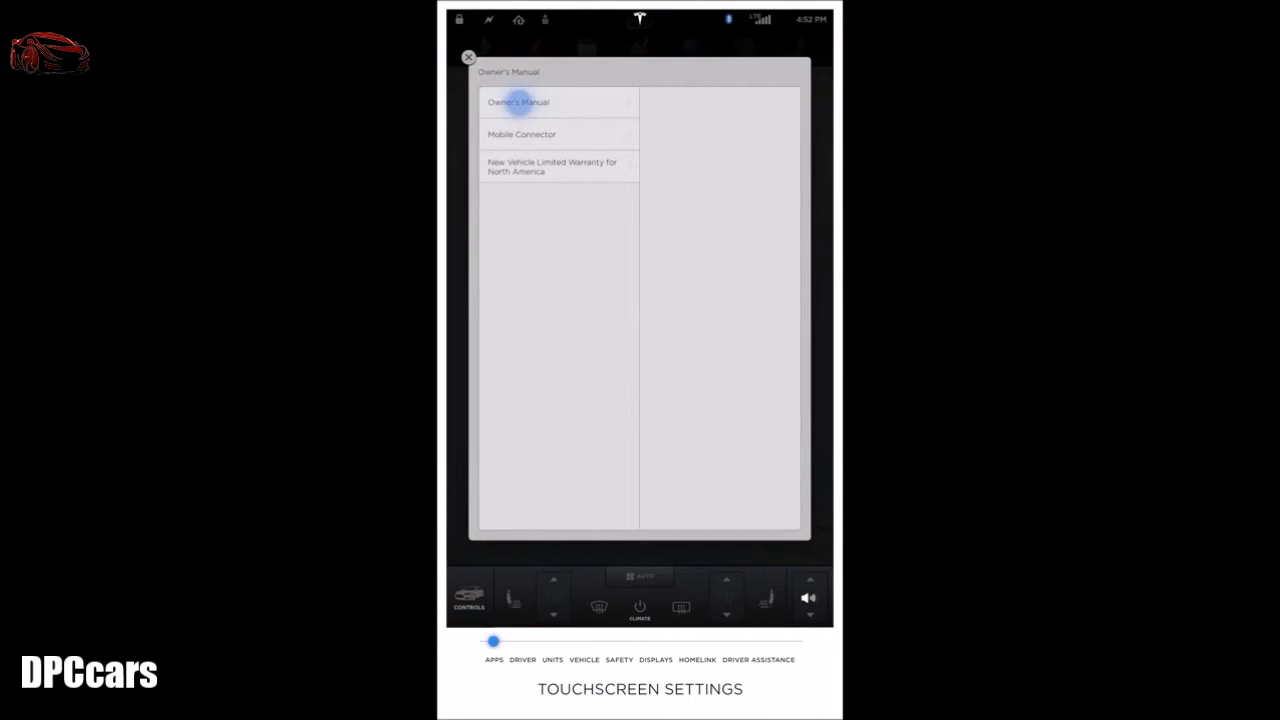
pyautogui.click(665, 102)
pyautogui.click(665, 103)
pyautogui.click(468, 57)
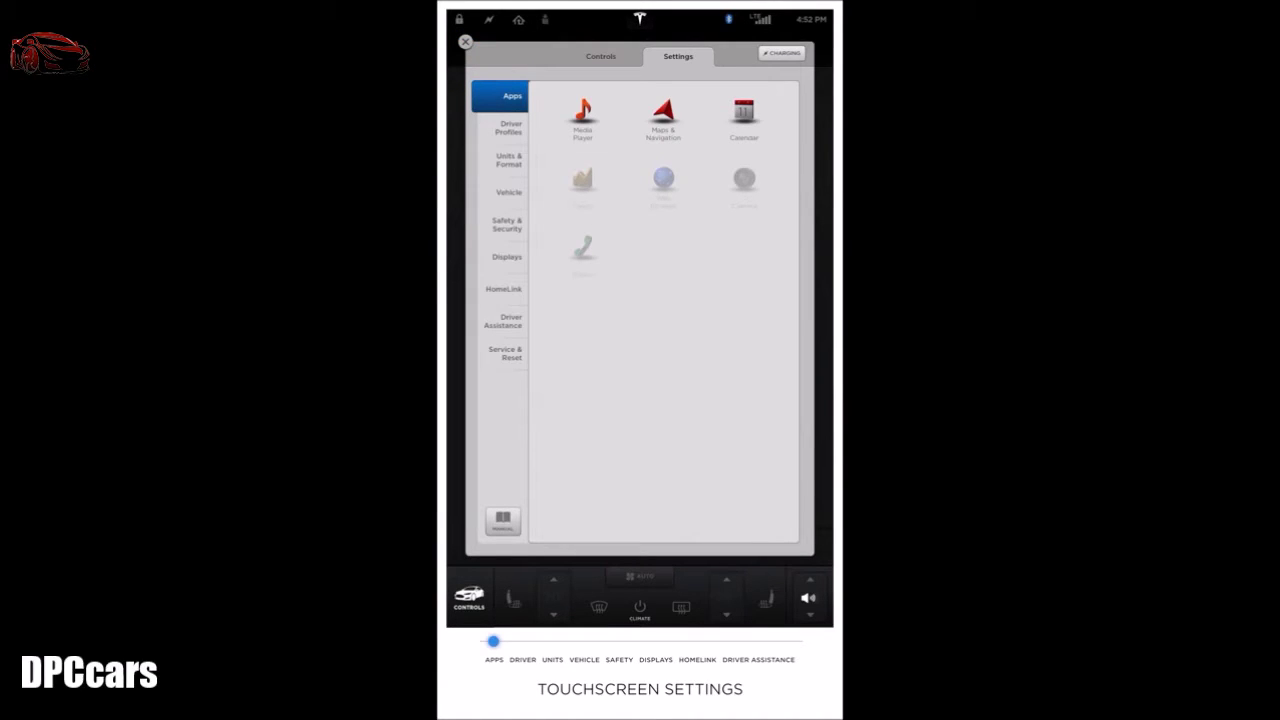
pyautogui.click(583, 115)
pyautogui.click(768, 93)
pyautogui.click(744, 112)
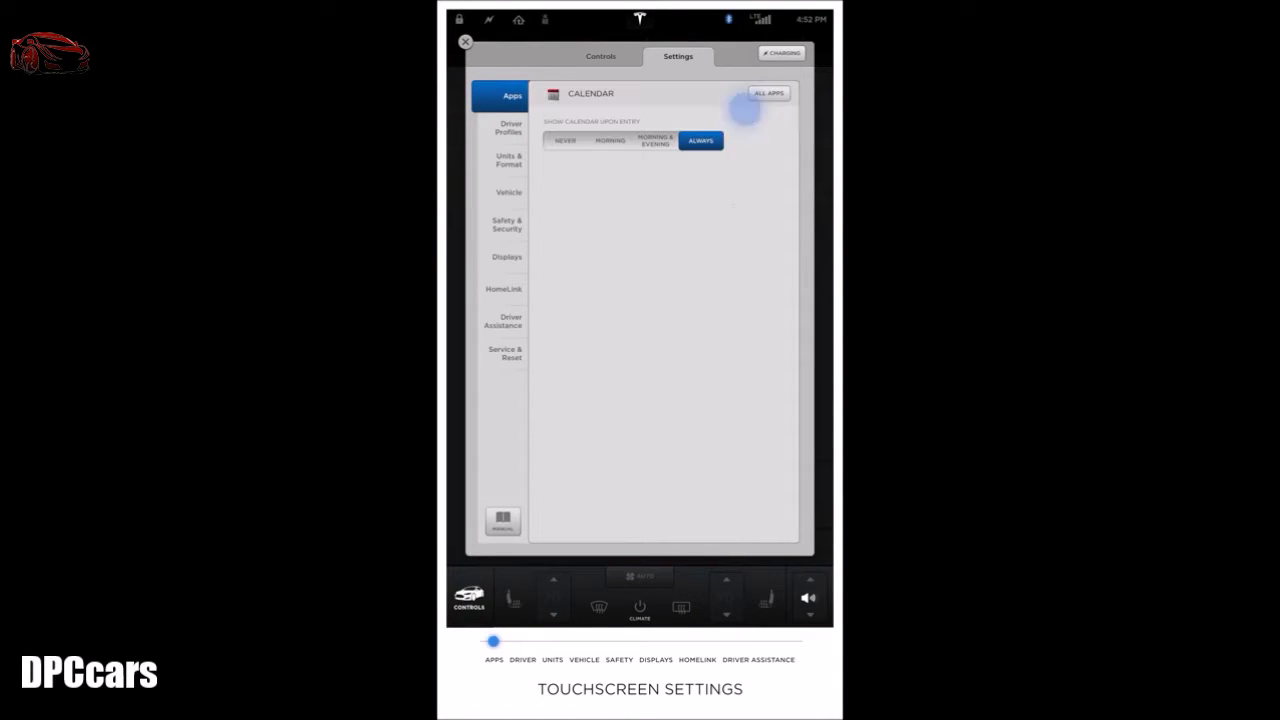
pyautogui.click(768, 93)
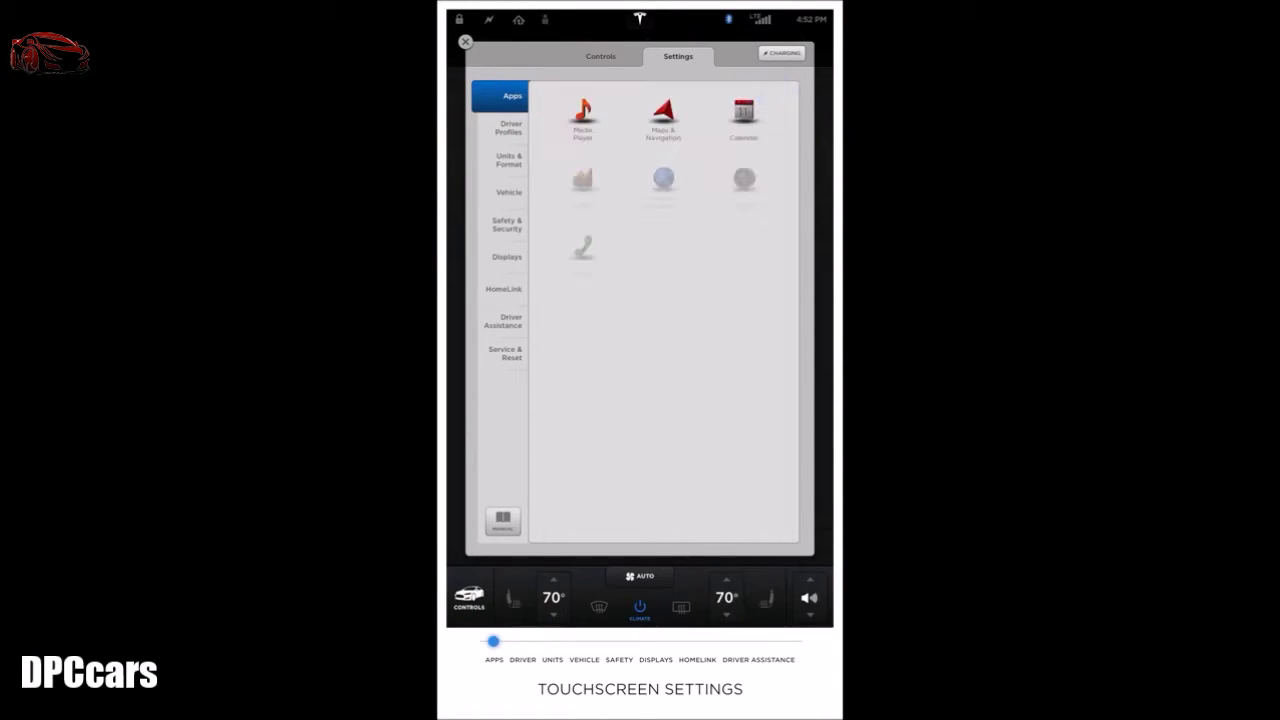
pyautogui.click(491, 126)
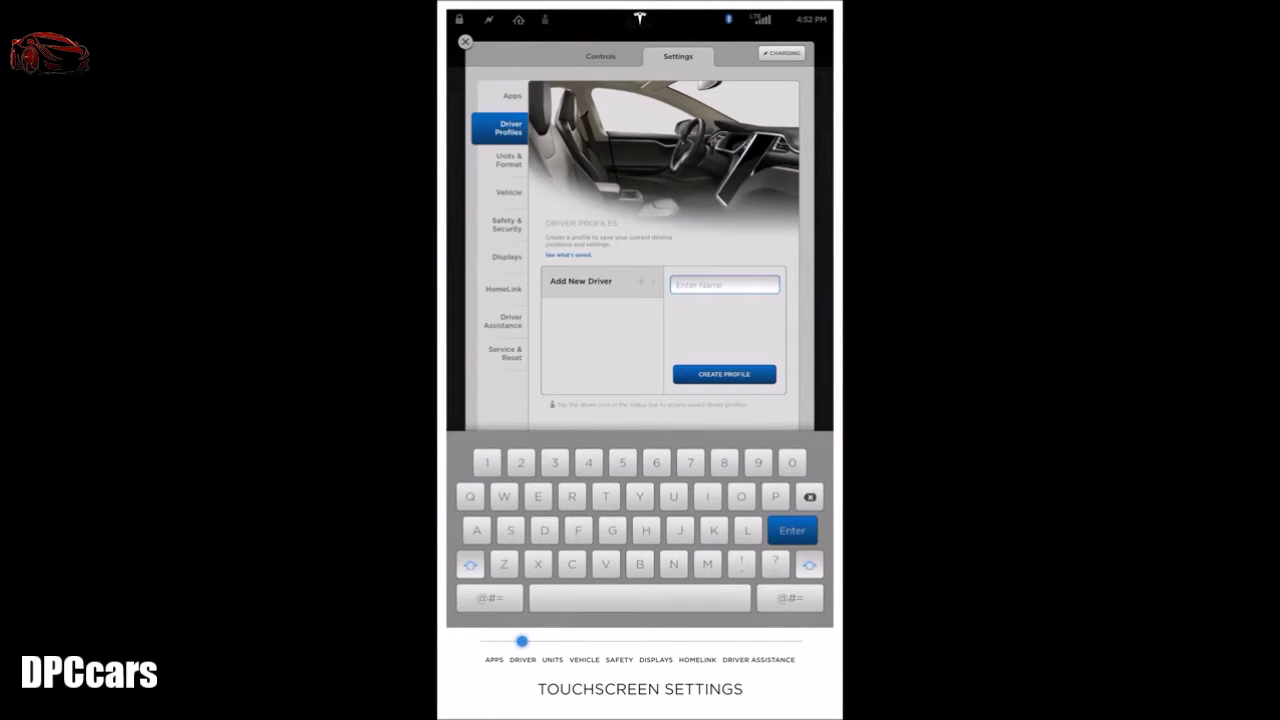
# Step: Create a driver profile with the entered name, dismiss the save prompts, and show Units & Format
pyautogui.write('Peter')
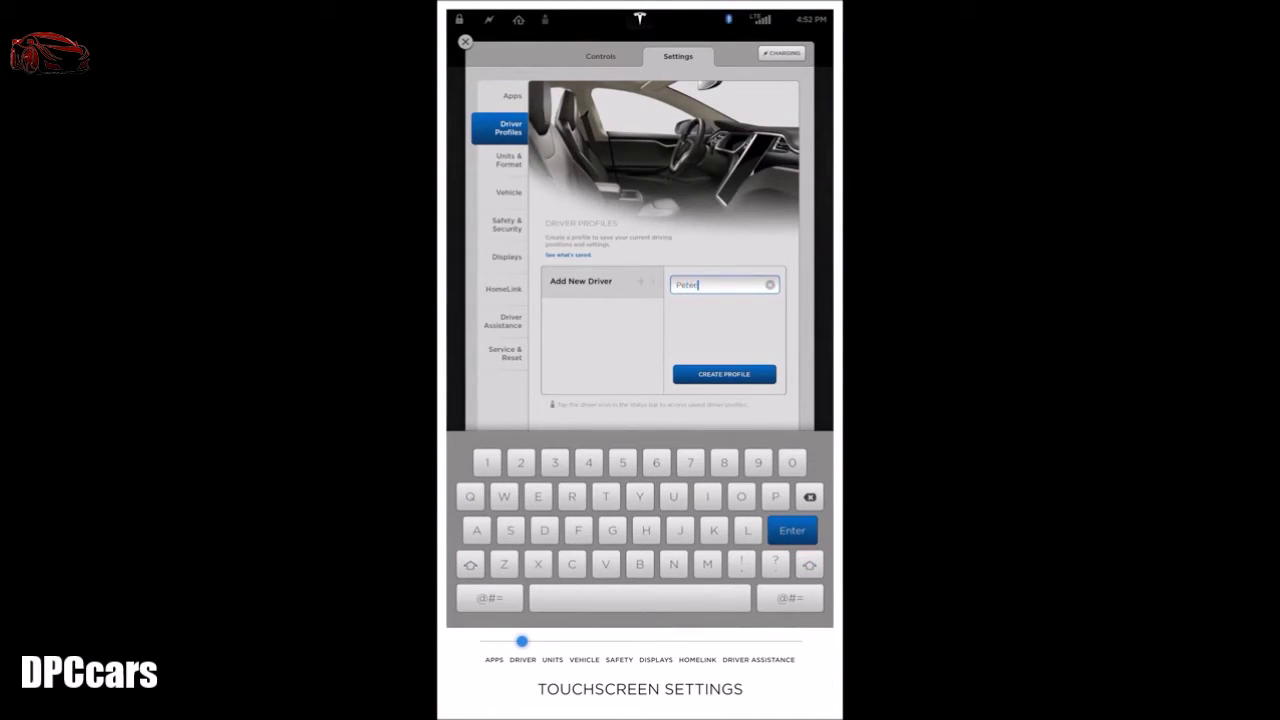
pyautogui.write(' Venkman')
pyautogui.click(724, 374)
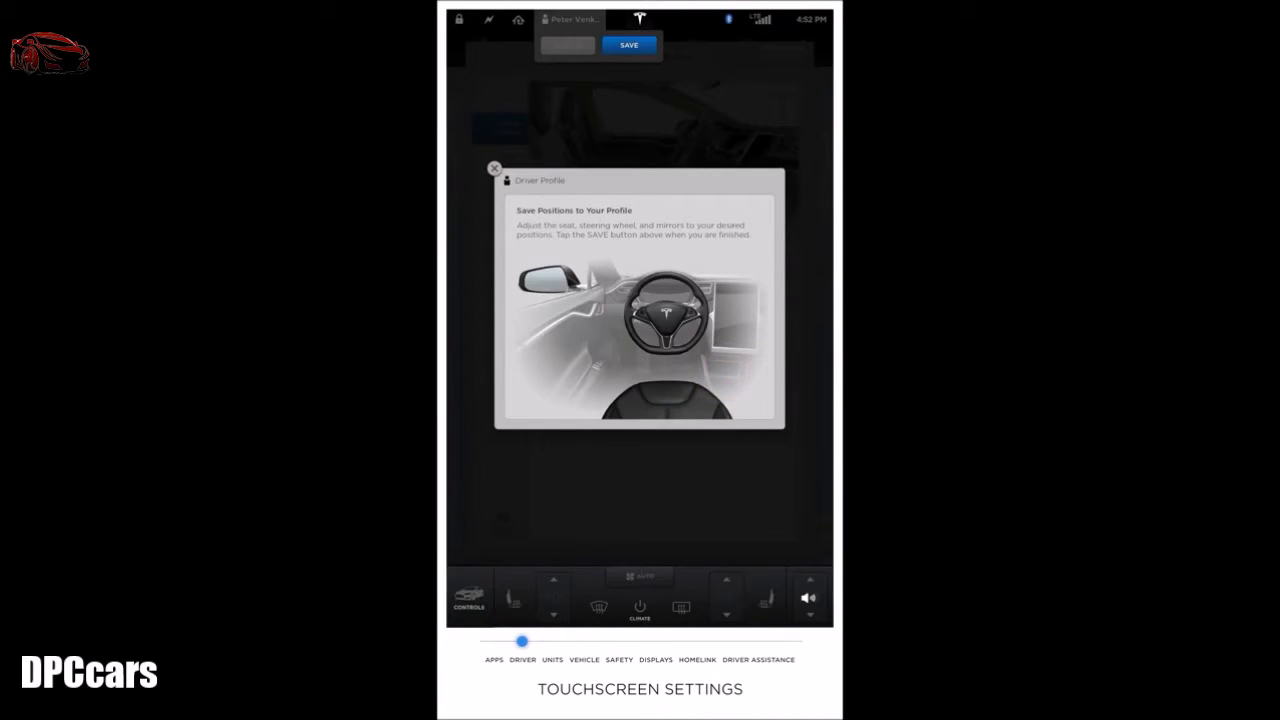
pyautogui.click(494, 168)
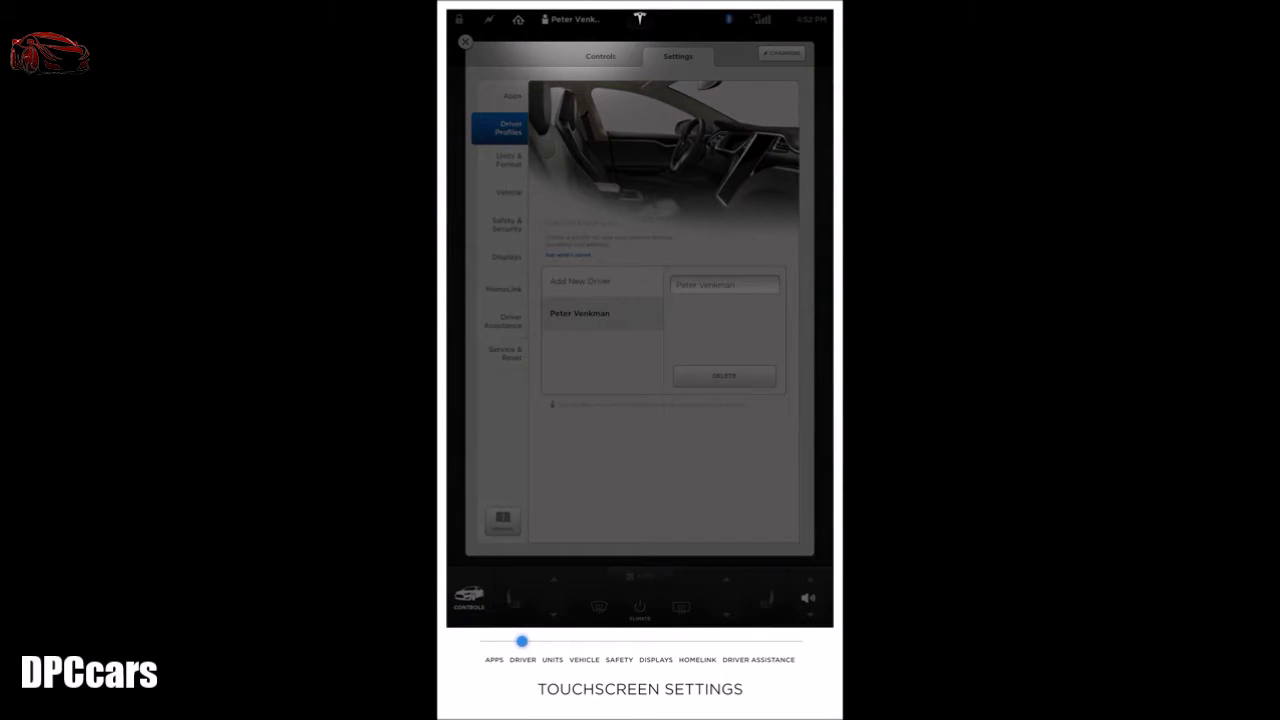
pyautogui.click(560, 19)
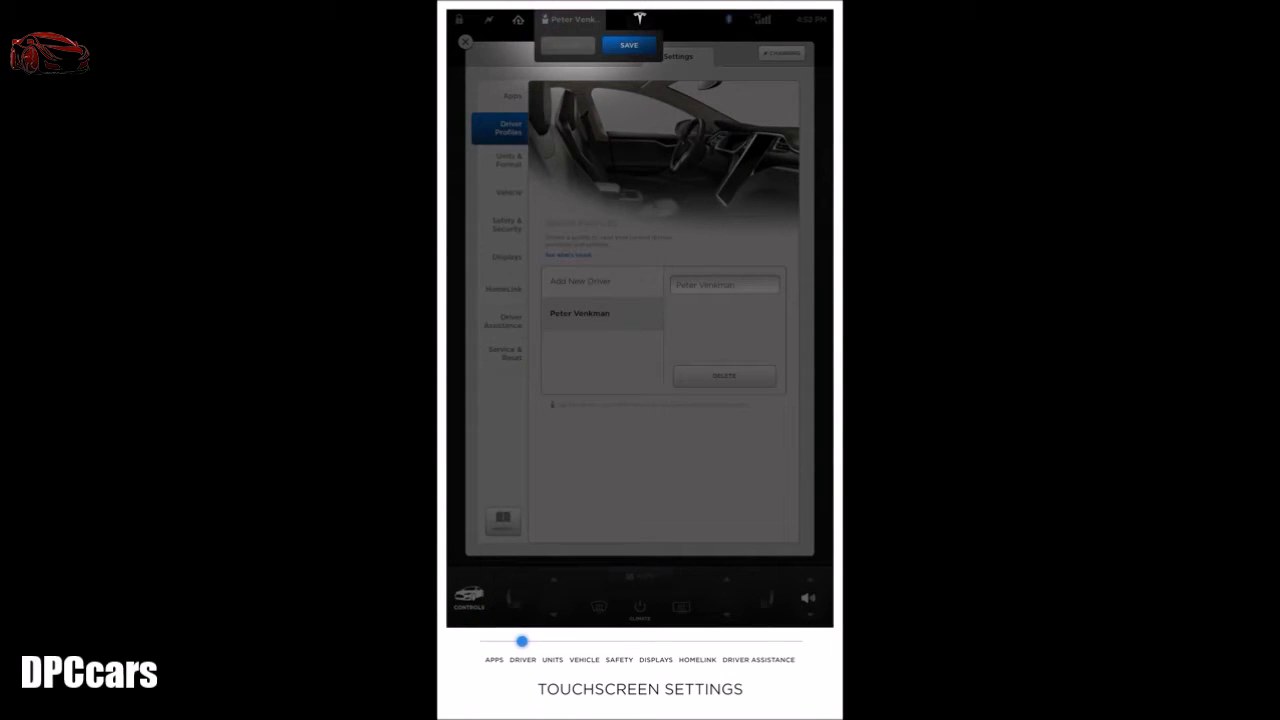
pyautogui.click(545, 20)
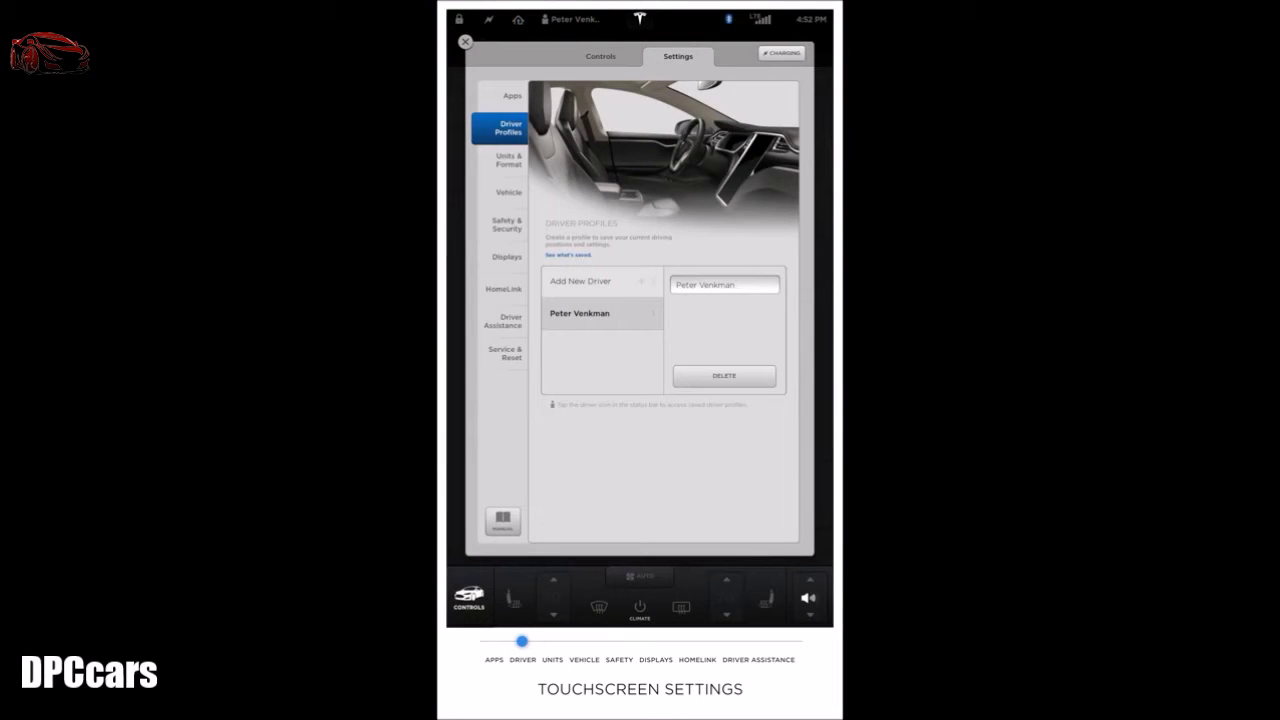
pyautogui.click(509, 160)
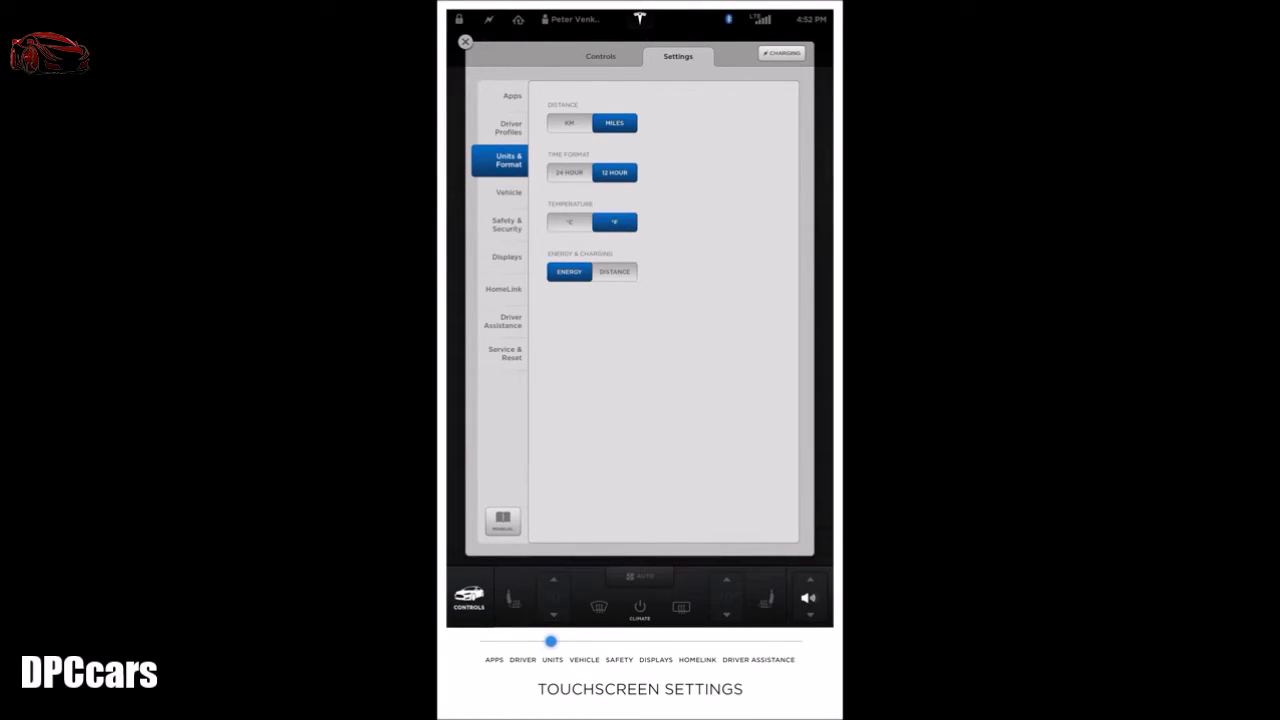
# Step: In Vehicle settings, enable all-door unlock, child lock, walk-away lock, auto-presenting handles and unlock on park
pyautogui.click(509, 192)
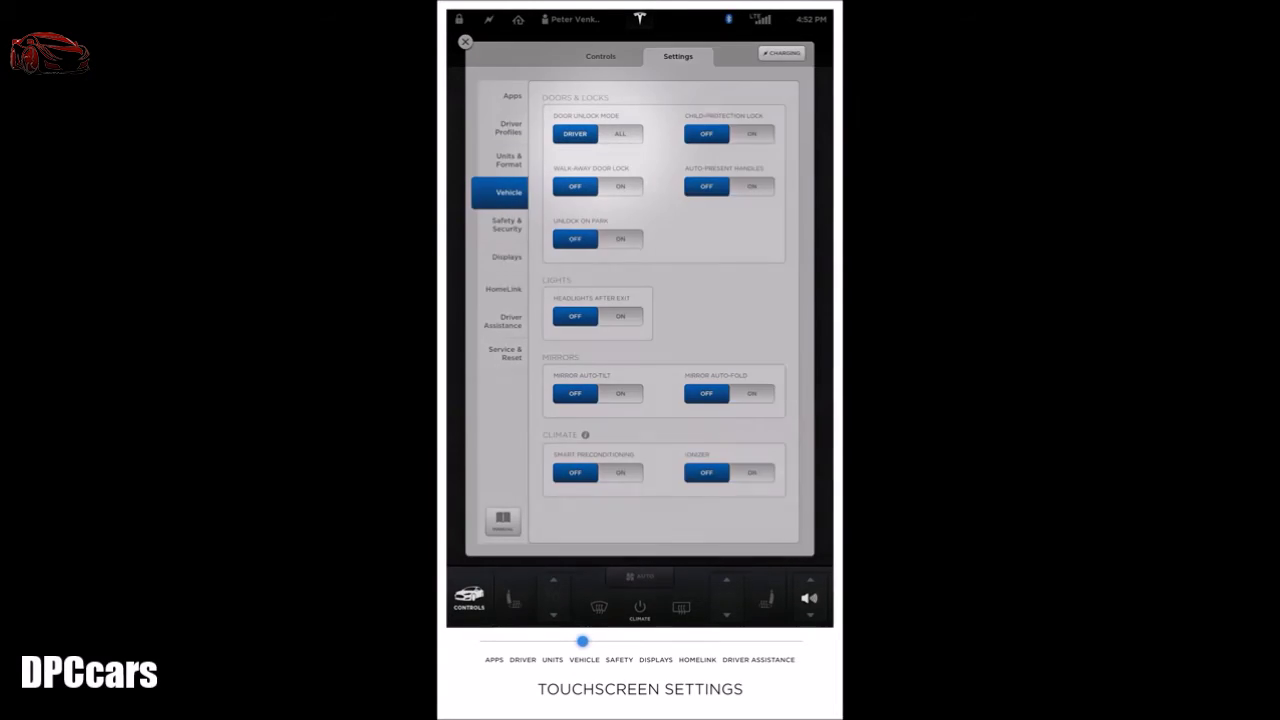
pyautogui.click(620, 133)
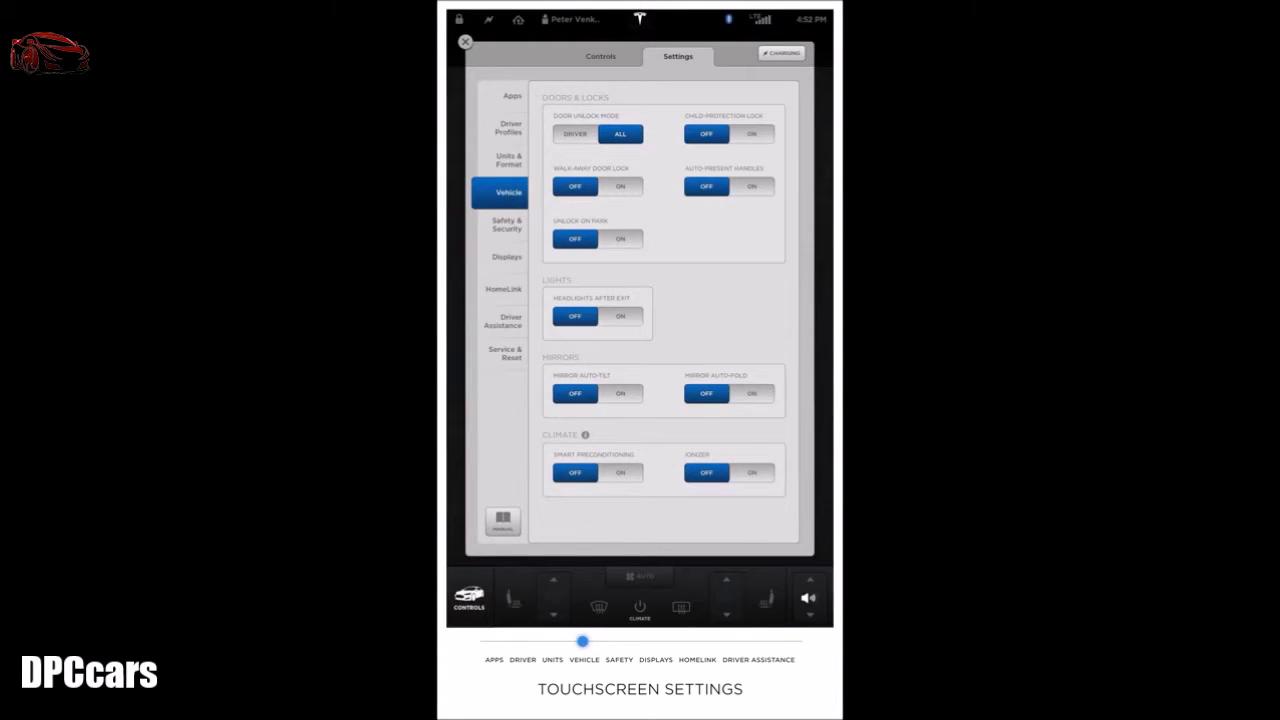
pyautogui.click(751, 133)
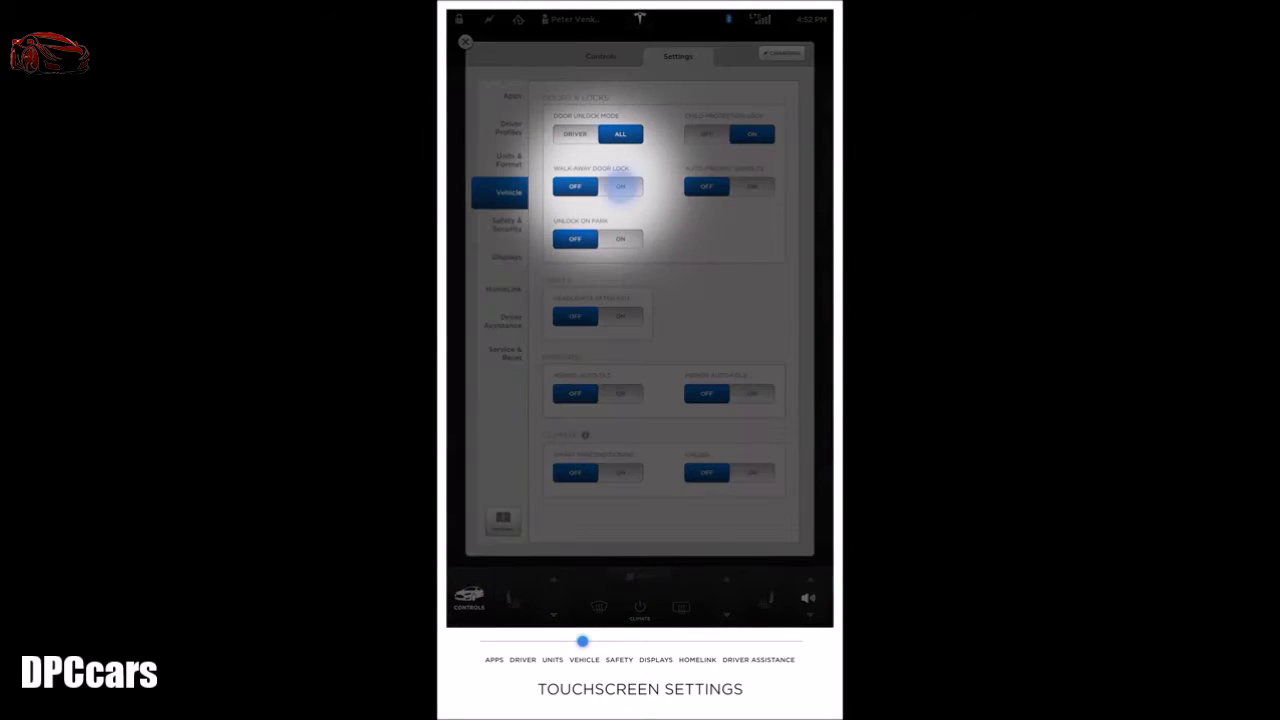
pyautogui.click(620, 186)
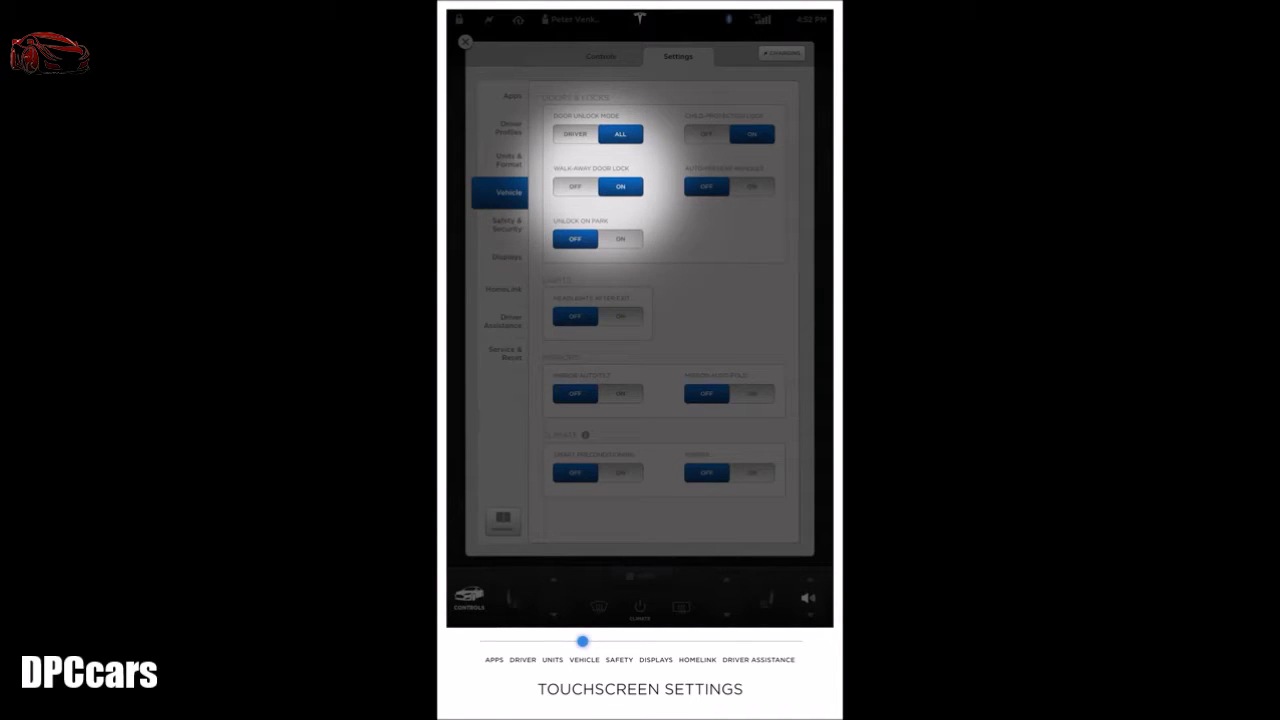
pyautogui.click(751, 186)
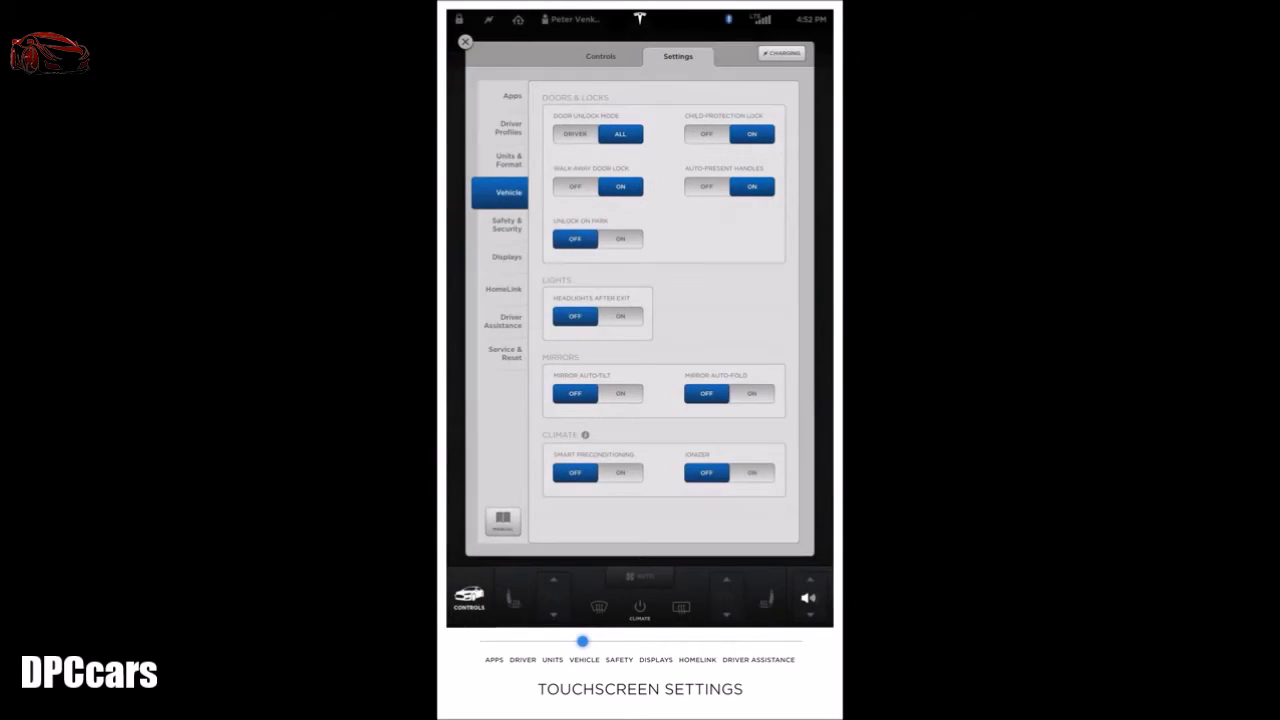
pyautogui.click(620, 238)
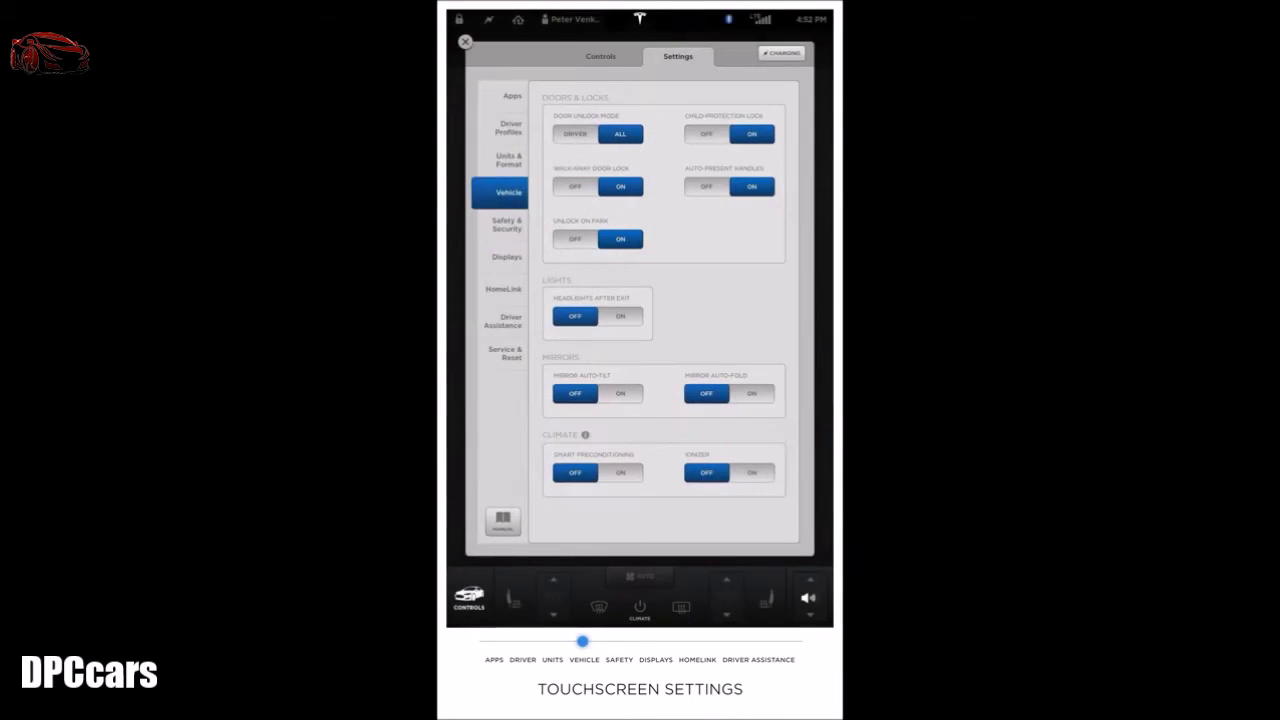
# Step: Turn on Headlights After Exit, Mirror Auto-Tilt, Mirror Auto-Fold and Smart Preconditioning
pyautogui.click(620, 316)
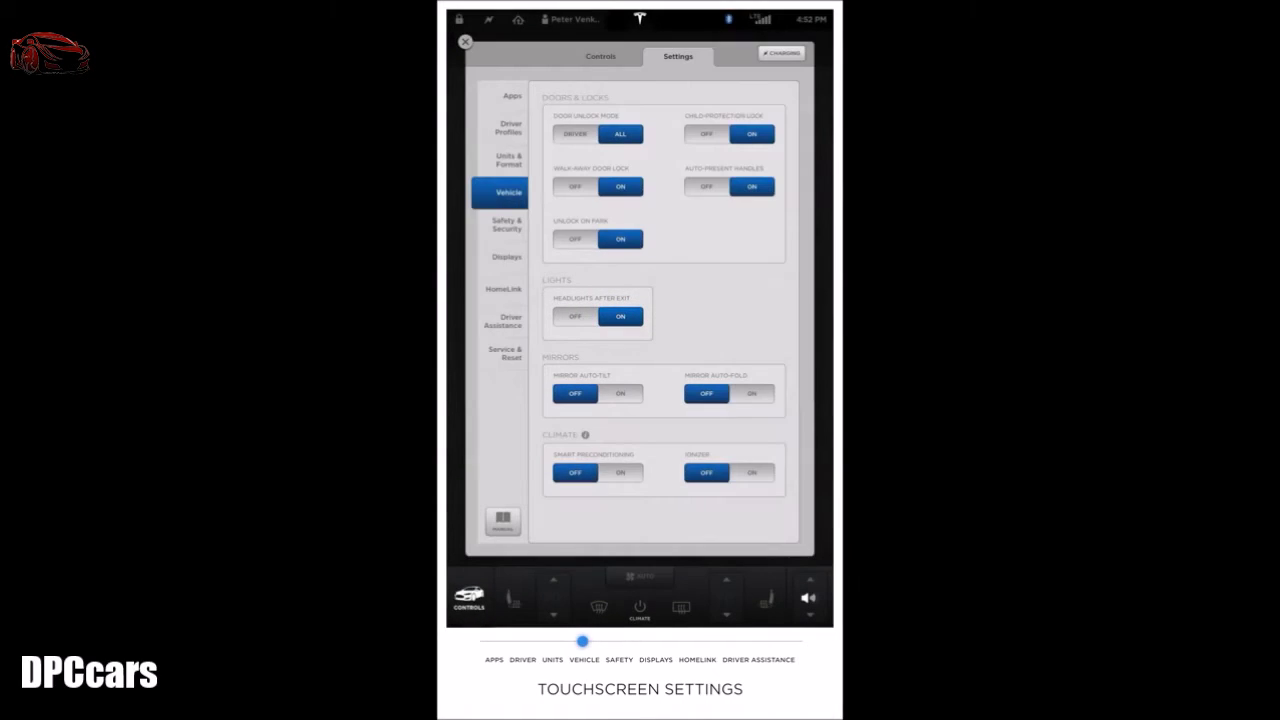
pyautogui.click(620, 393)
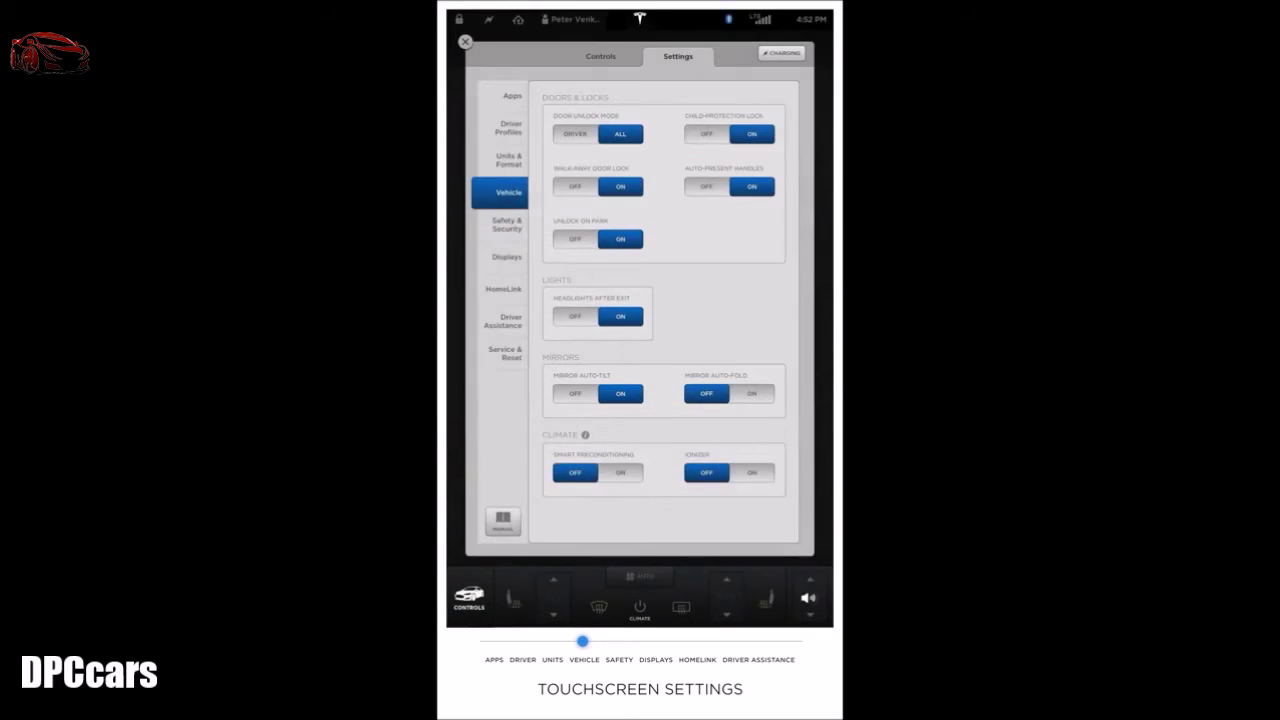
pyautogui.click(752, 393)
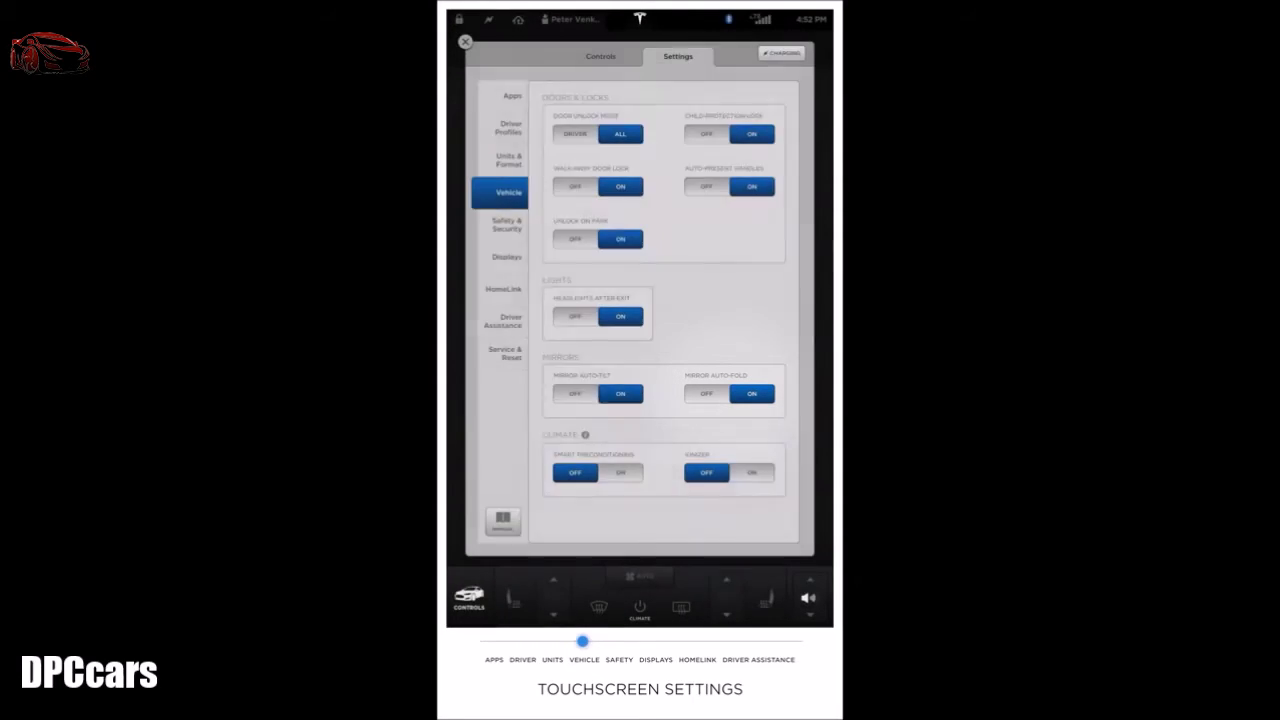
pyautogui.click(621, 472)
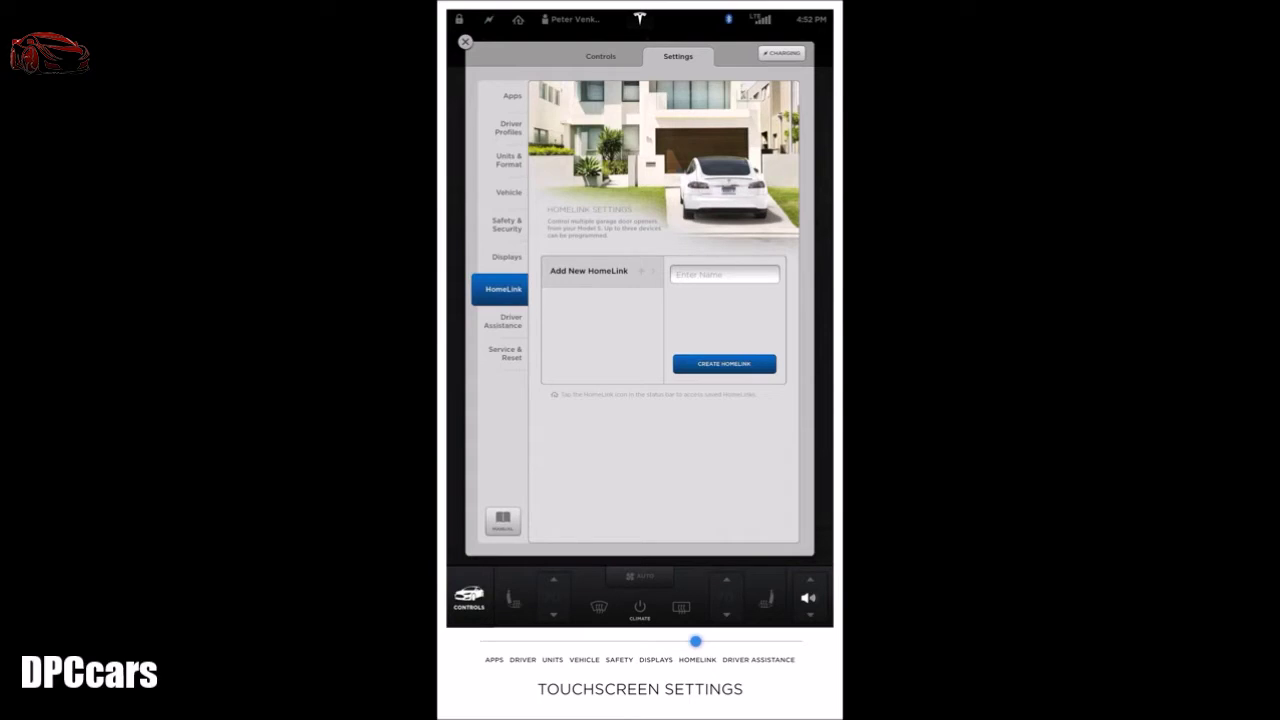
# Step: Name the new HomeLink 'Garage' and create it
pyautogui.click(700, 274)
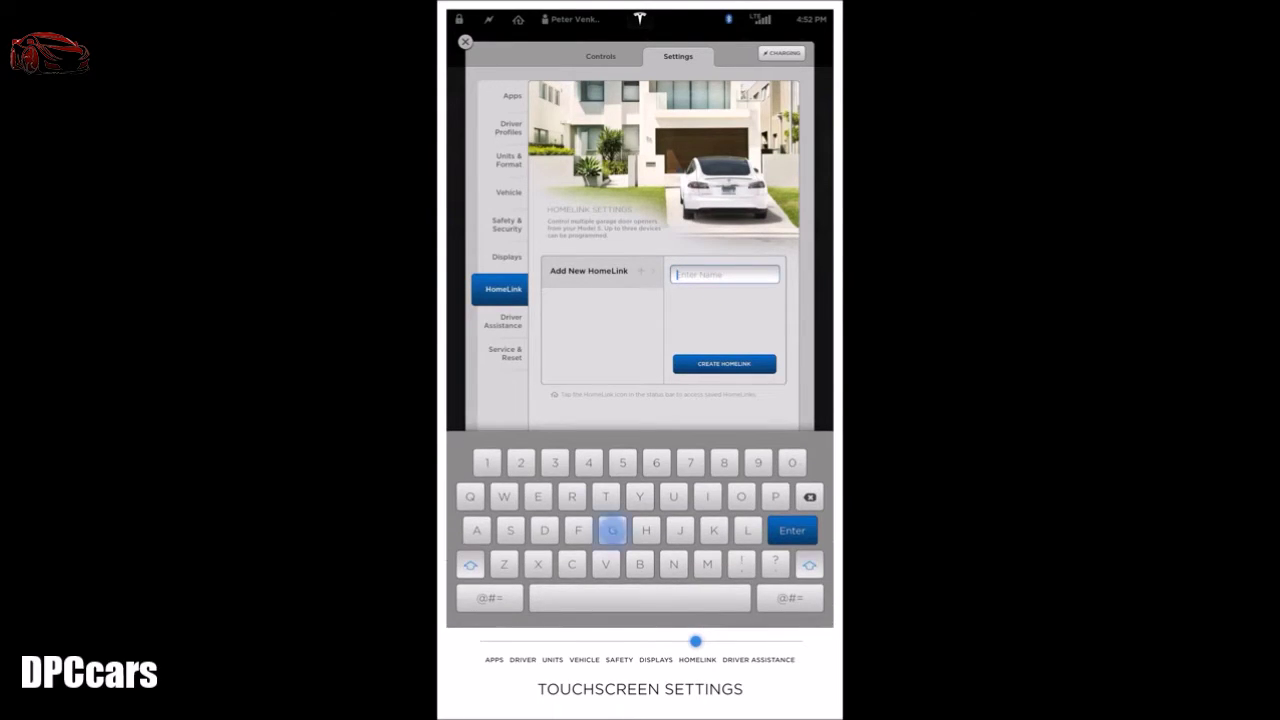
pyautogui.write('Garage')
pyautogui.click(723, 364)
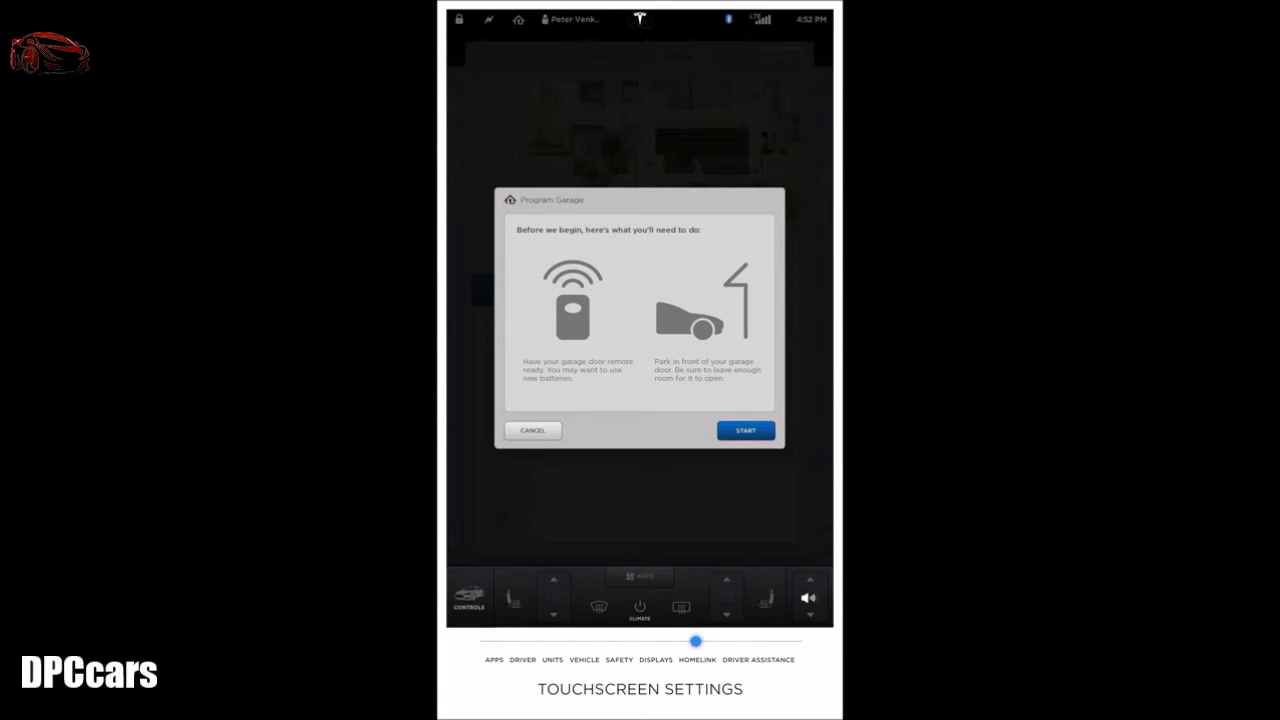
# Step: Start programming the garage door opener from the Program Garage dialog
pyautogui.click(745, 430)
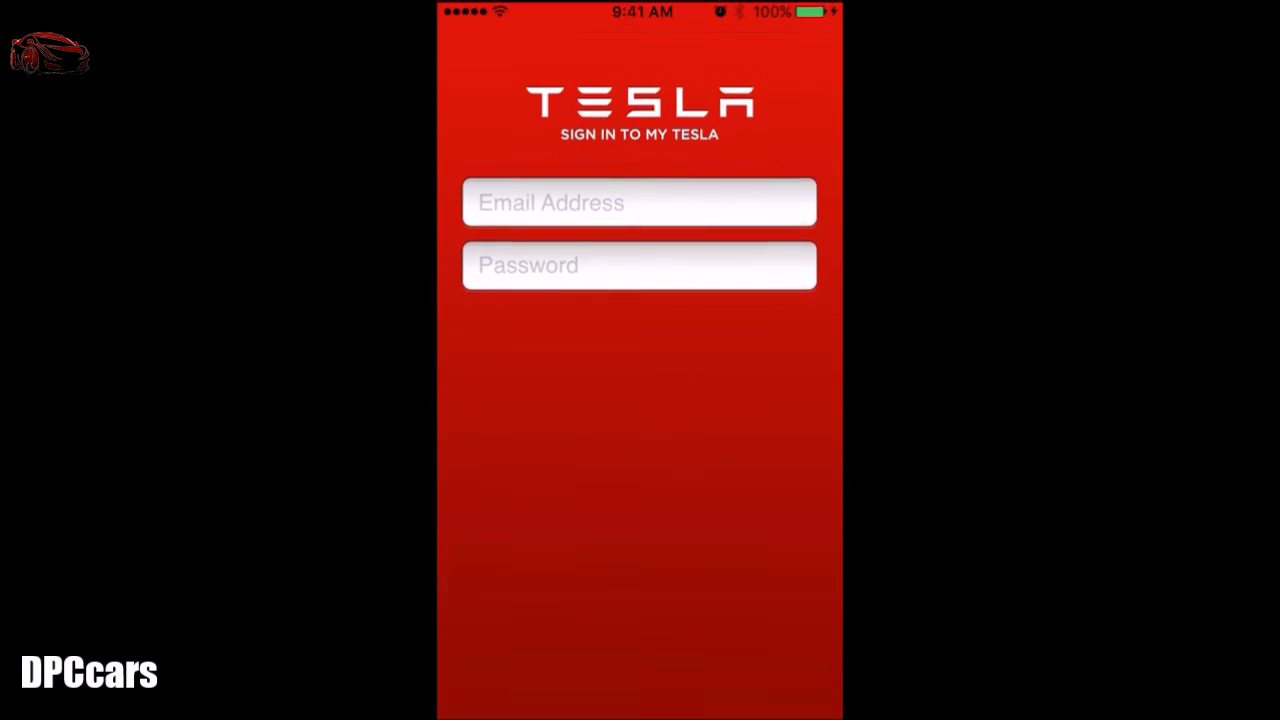
# Step: Sign in to the Tesla app with the account e-mail and password
pyautogui.click(620, 199)
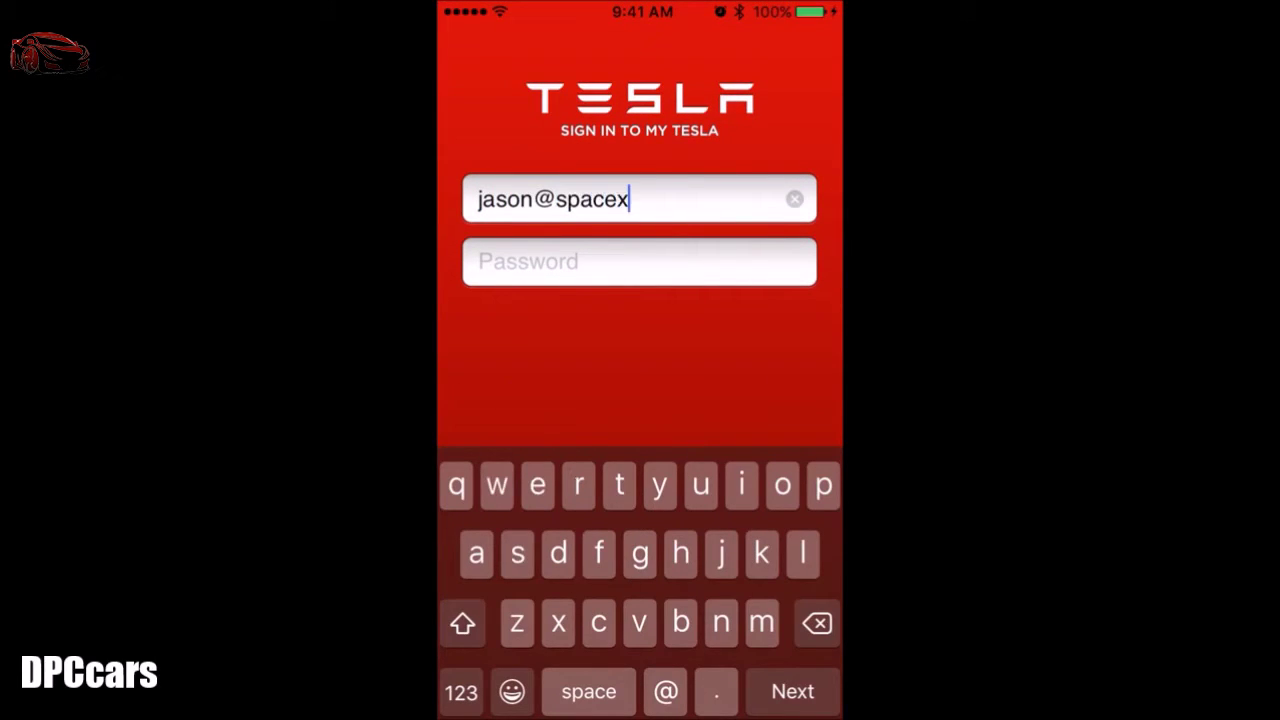
pyautogui.press('Return')
pyautogui.write('**********')
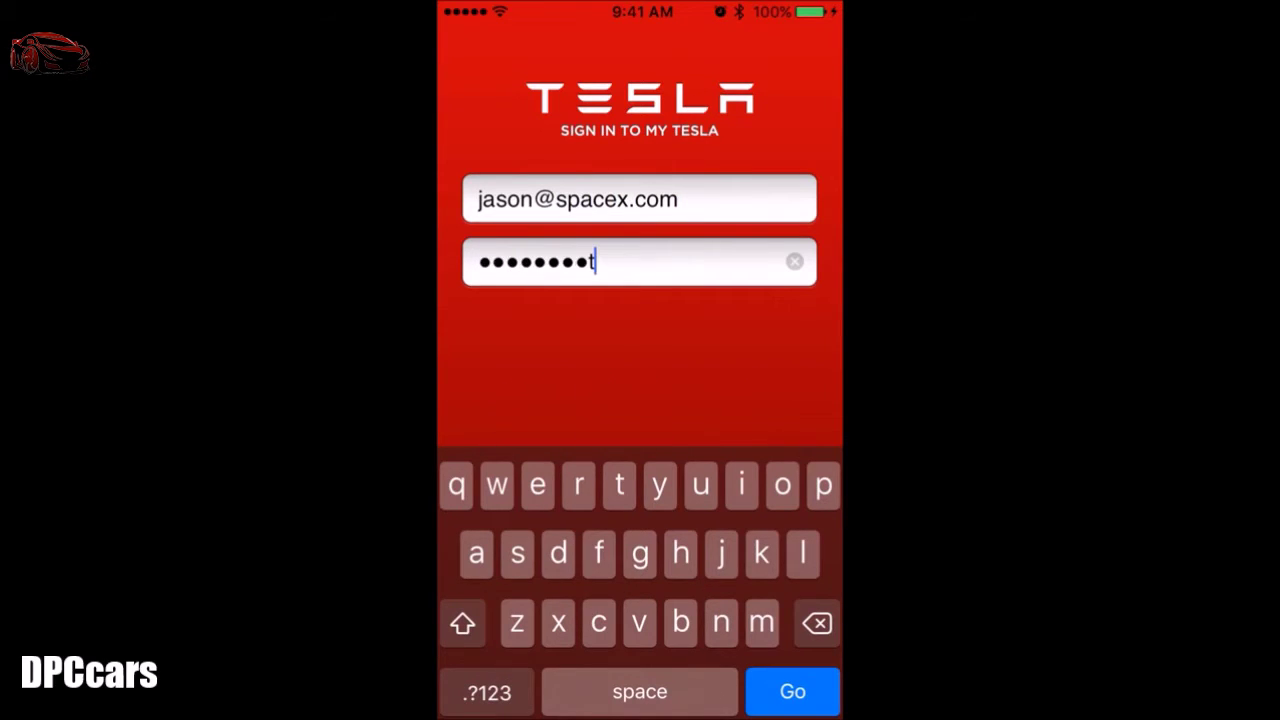
pyautogui.press('Return')
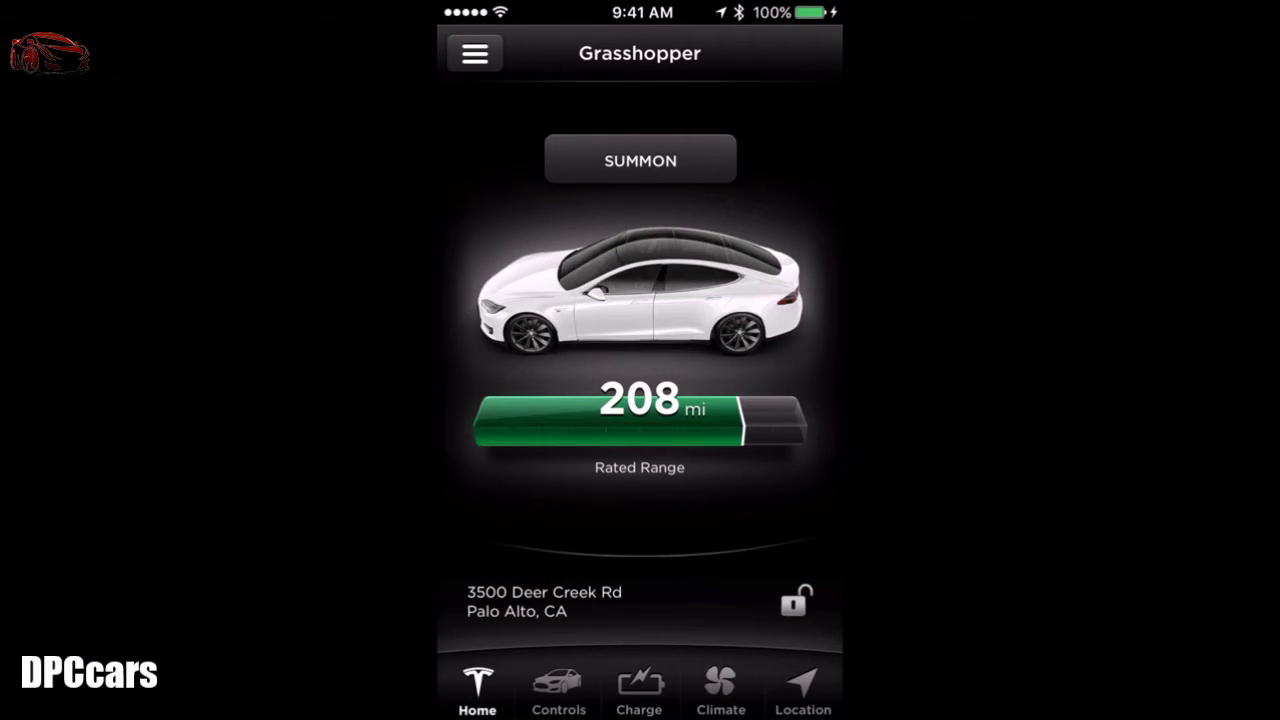
# Step: Summon the car forward, then bring up the remote Controls page
pyautogui.click(641, 162)
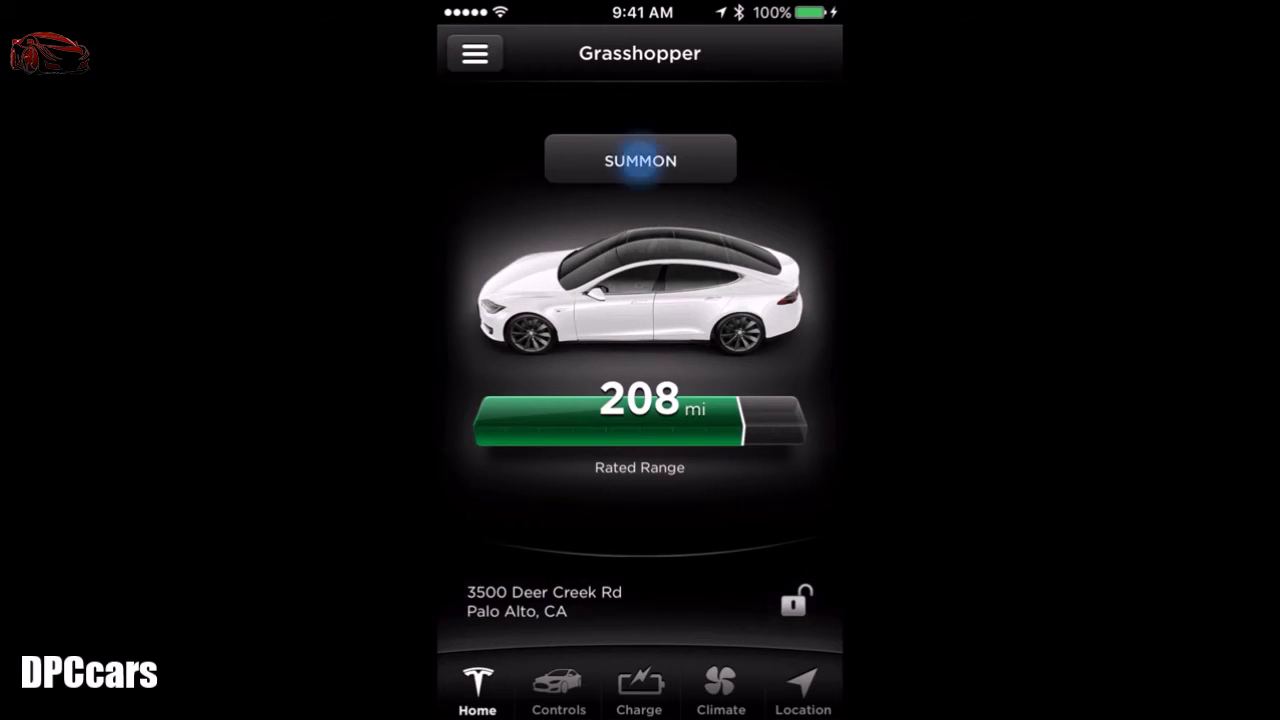
pyautogui.click(641, 135)
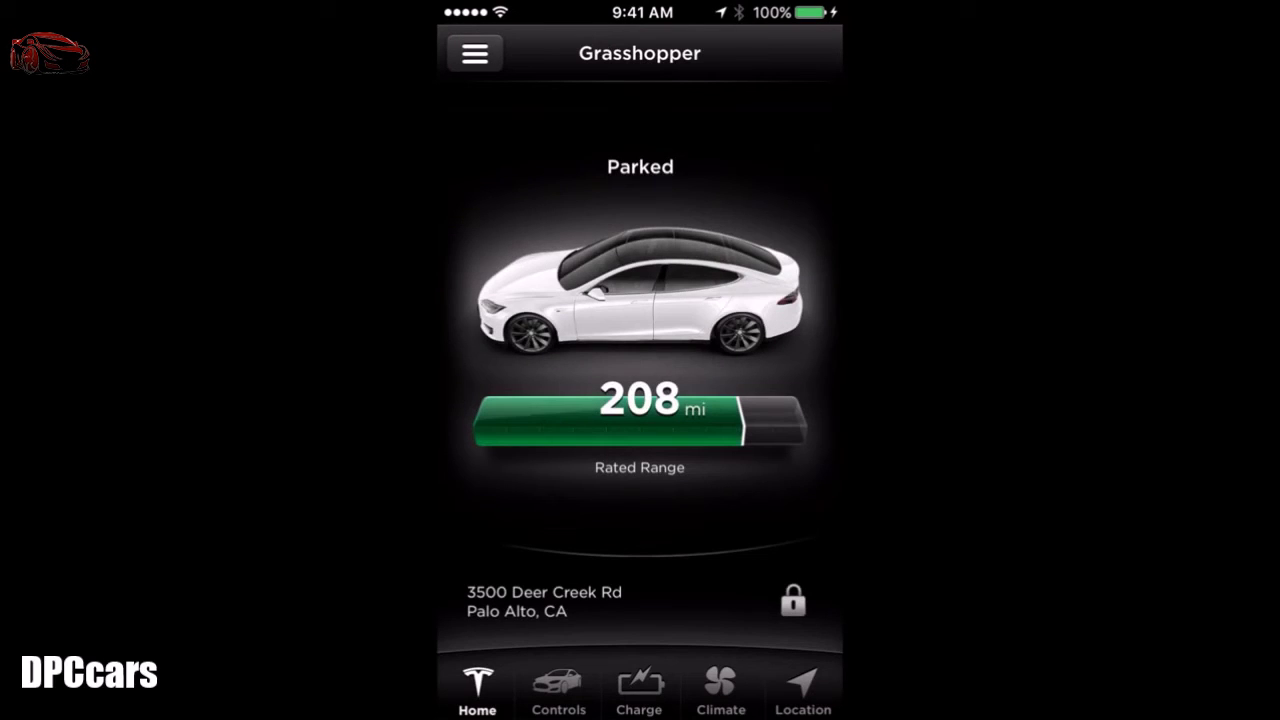
pyautogui.click(558, 688)
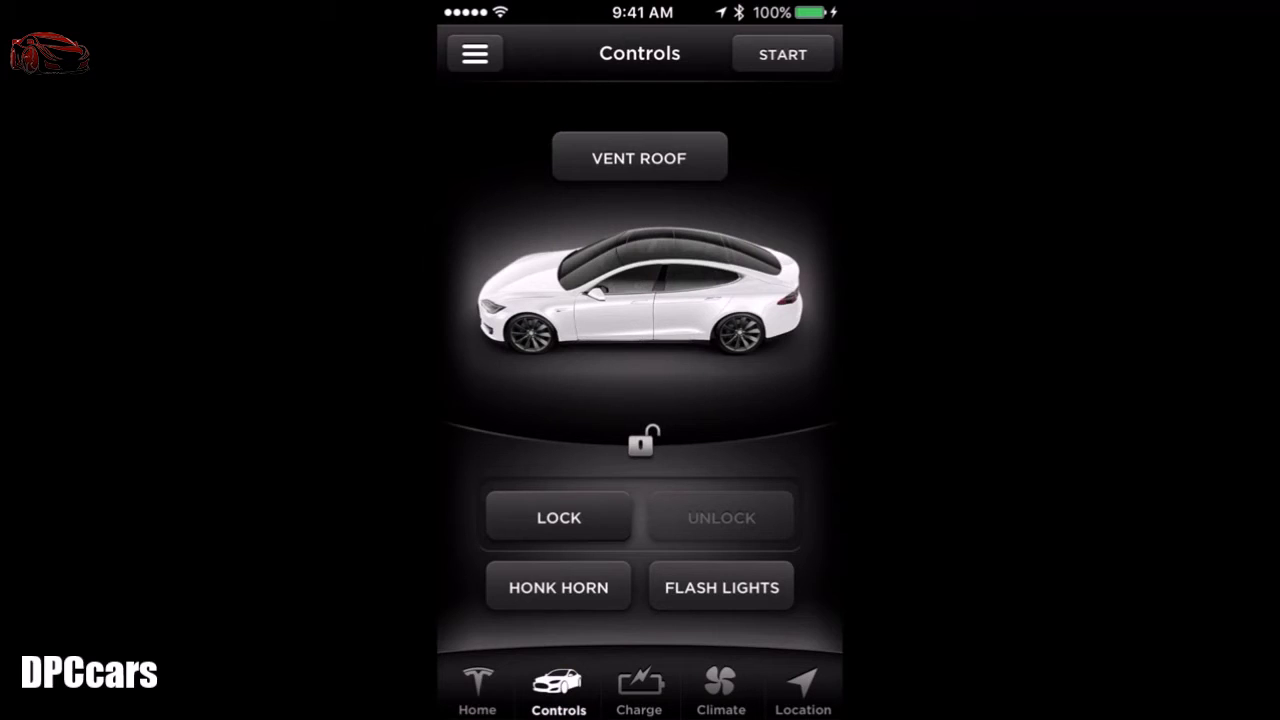
# Step: Vent the roof, lock the car, honk the horn and flash the lights, then view Charge
pyautogui.click(638, 156)
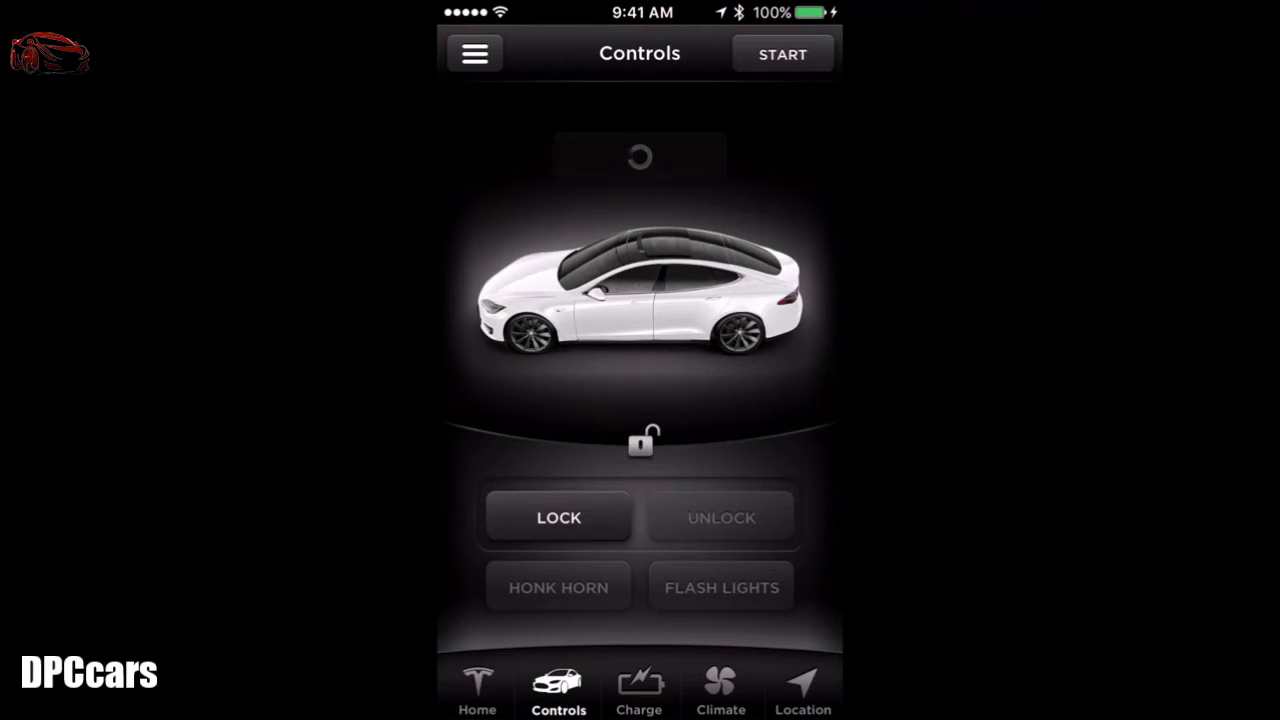
pyautogui.click(645, 436)
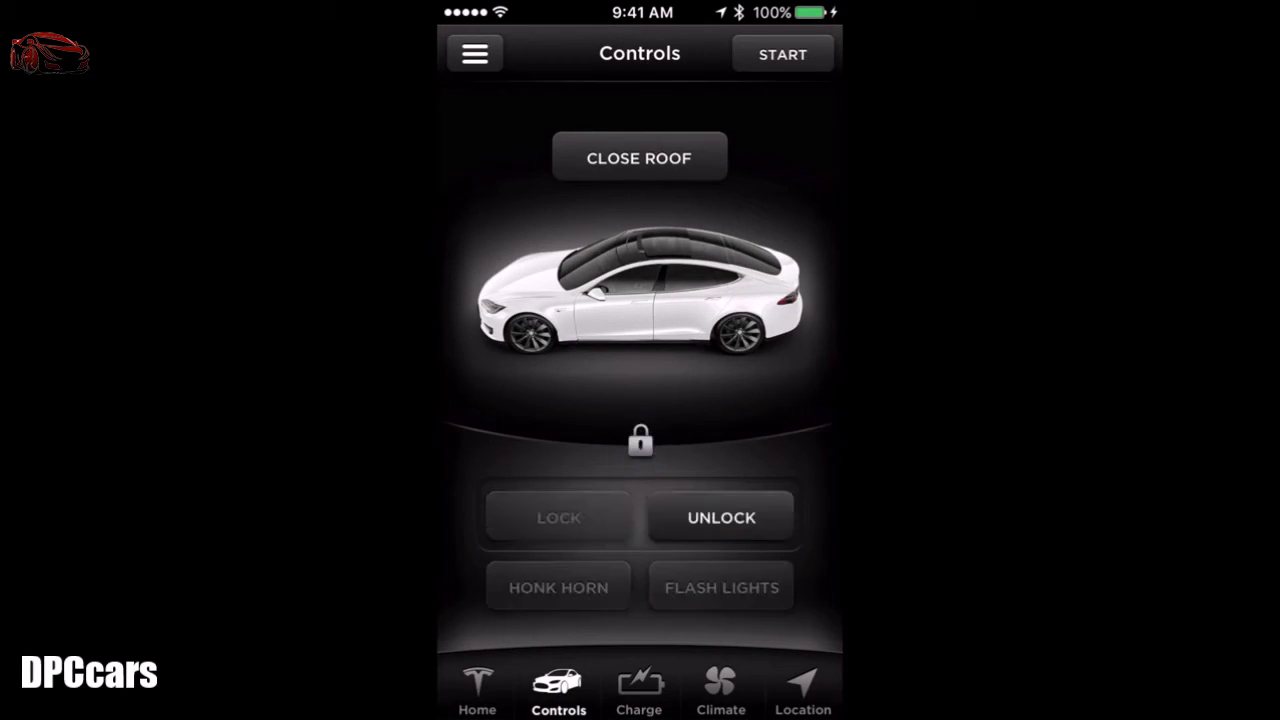
pyautogui.click(555, 585)
pyautogui.click(716, 587)
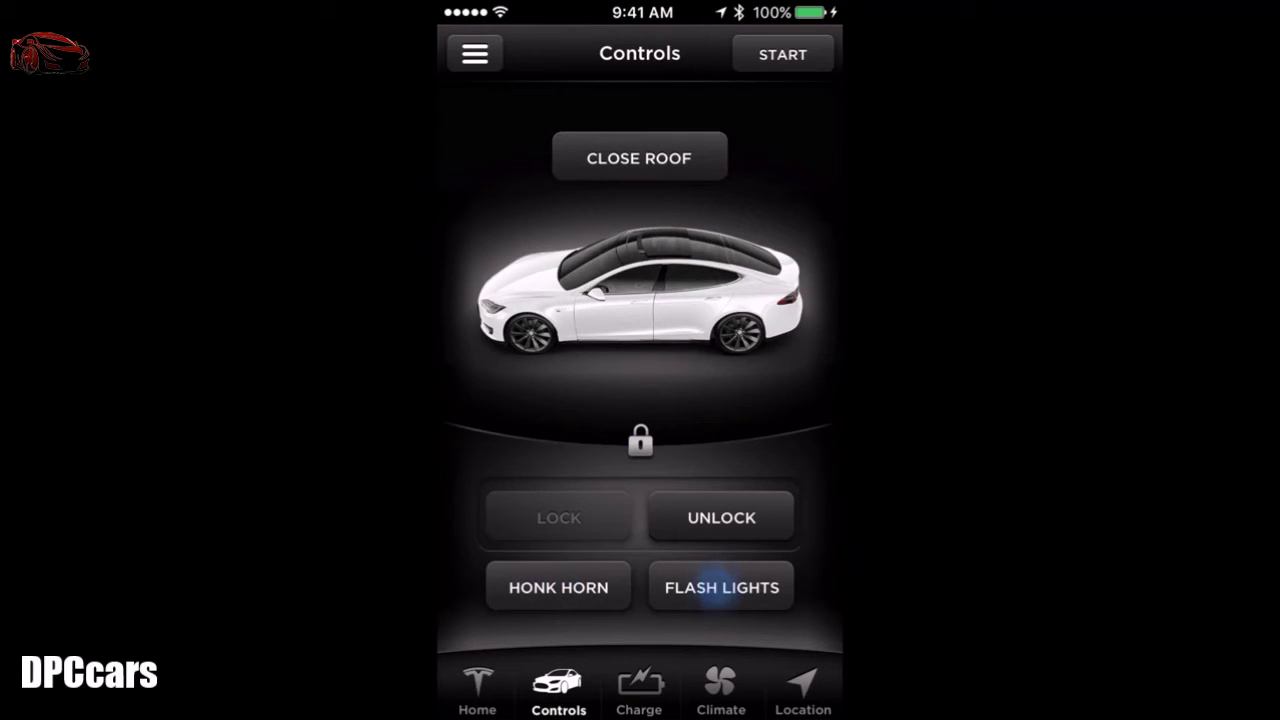
pyautogui.click(639, 688)
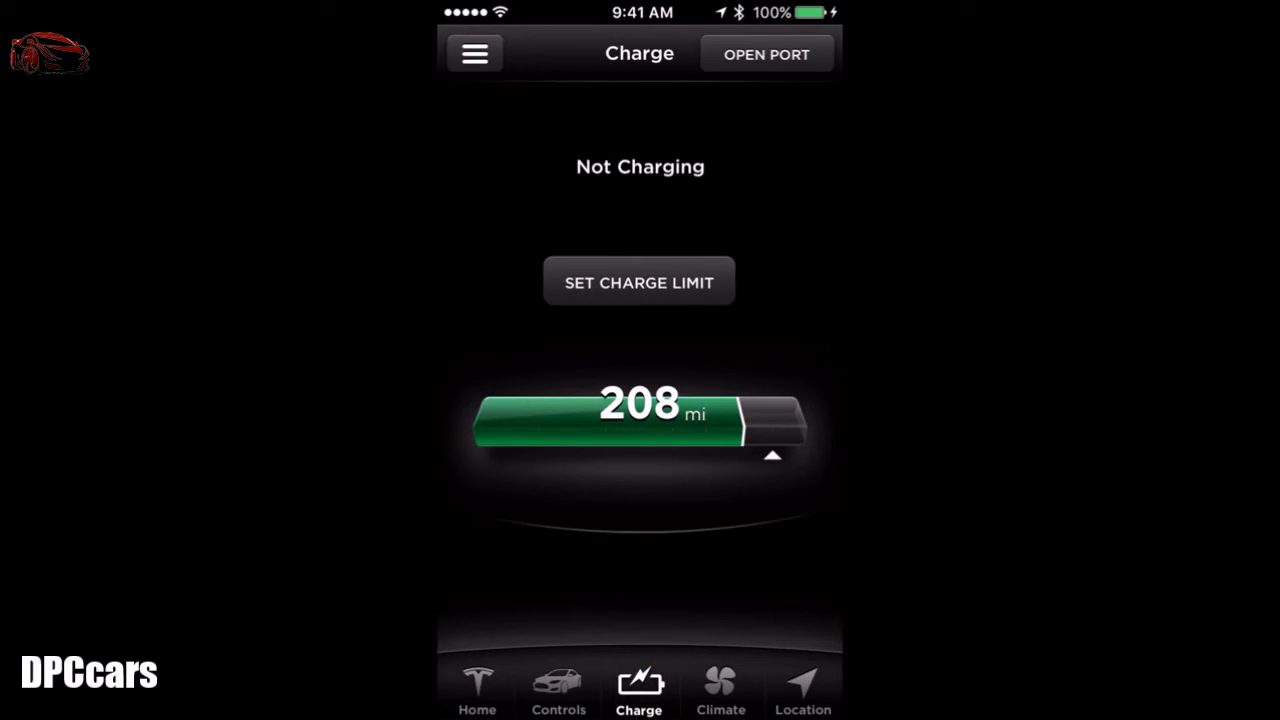
# Step: View the charge limit slider, then switch to the Climate page
pyautogui.click(639, 282)
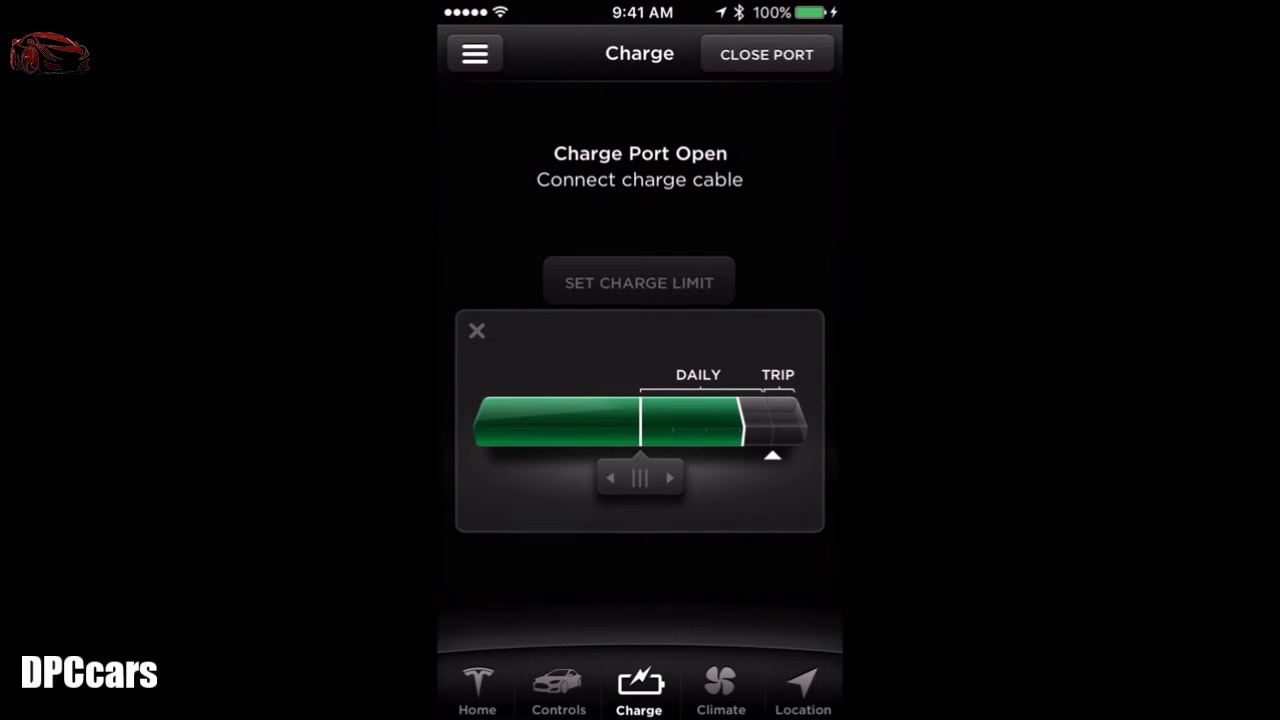
pyautogui.click(720, 688)
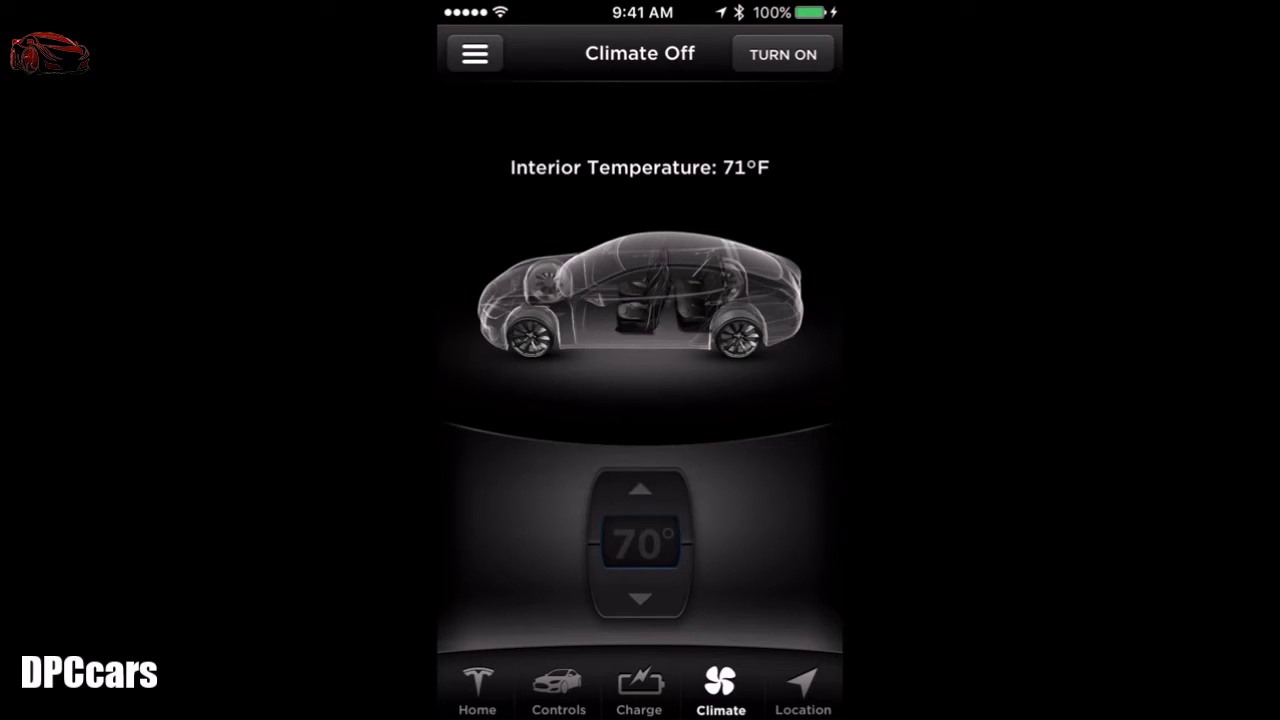
# Step: Turn the cabin climate on and adjust the set temperature to 80°, then 68°
pyautogui.click(783, 54)
pyautogui.moveTo(640, 490); pyautogui.dragTo(640, 490)
pyautogui.moveTo(640, 593); pyautogui.dragTo(640, 593)
# Step: Locate the car on the map, change the map style, get walking directions, and return Home
pyautogui.click(800, 686)
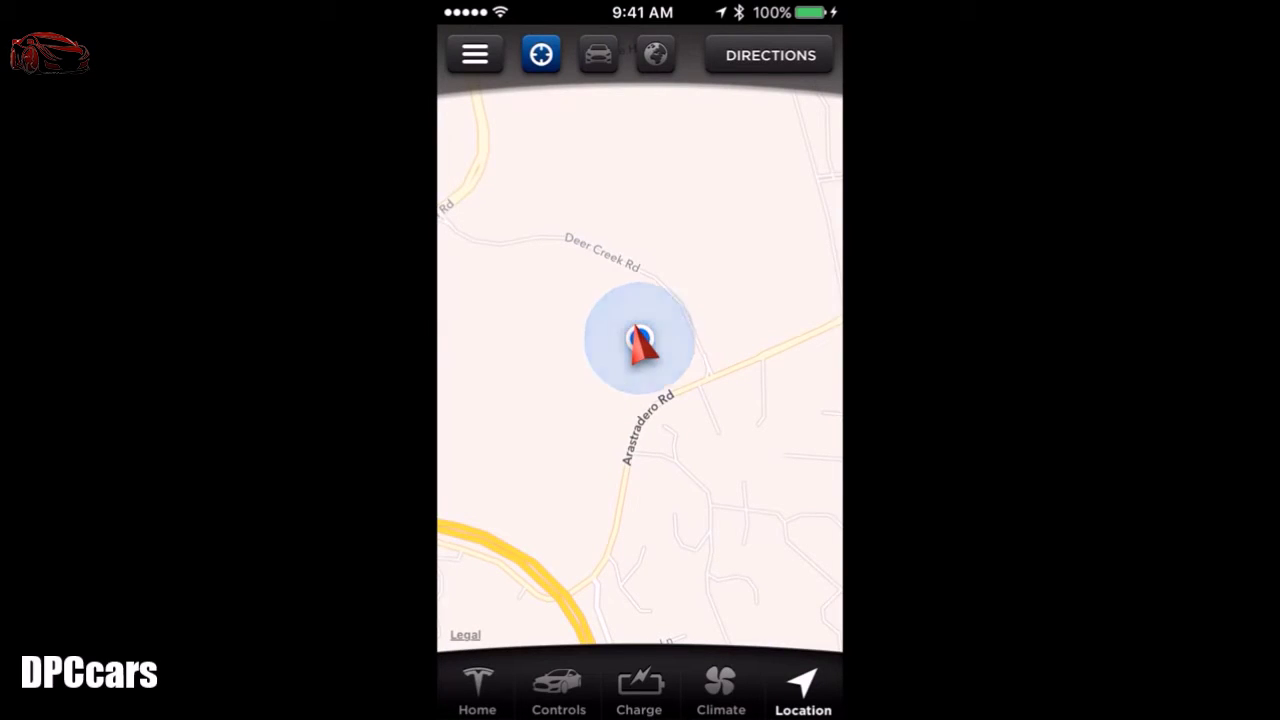
pyautogui.moveTo(600, 450); pyautogui.dragTo(731, 304)
pyautogui.click(541, 55)
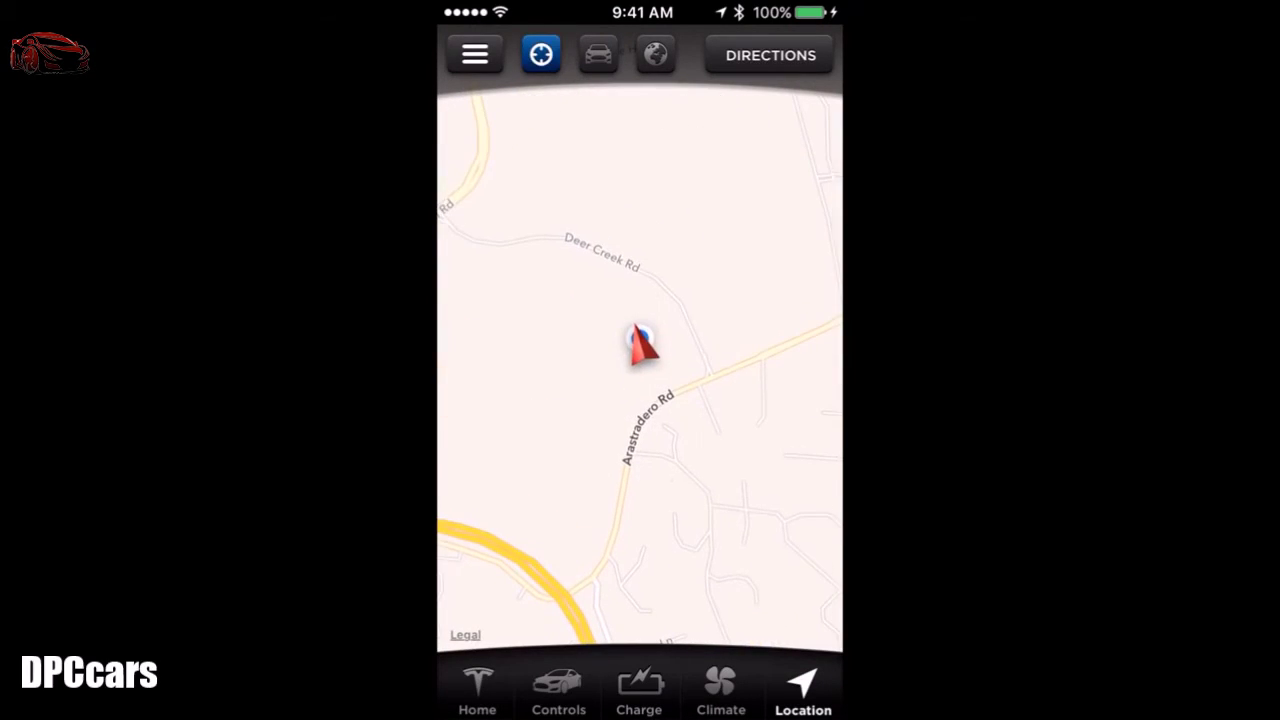
pyautogui.click(655, 55)
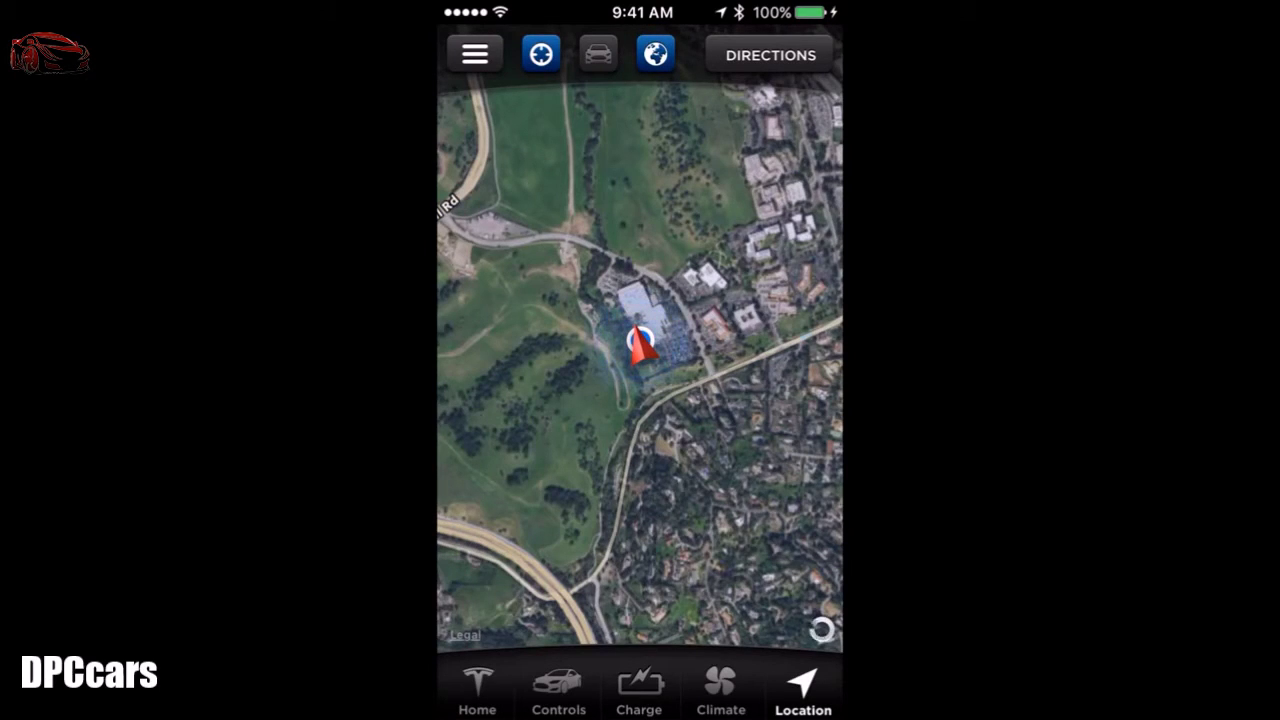
pyautogui.click(770, 55)
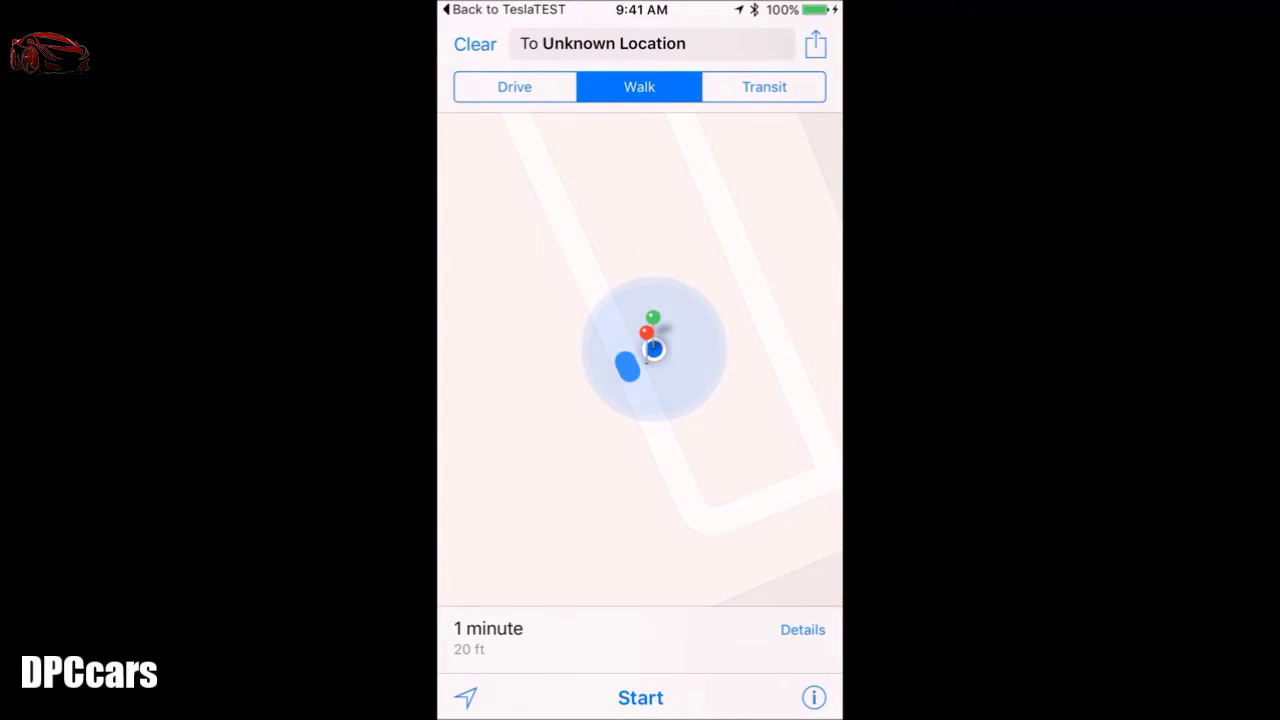
pyautogui.click(505, 9)
pyautogui.click(477, 688)
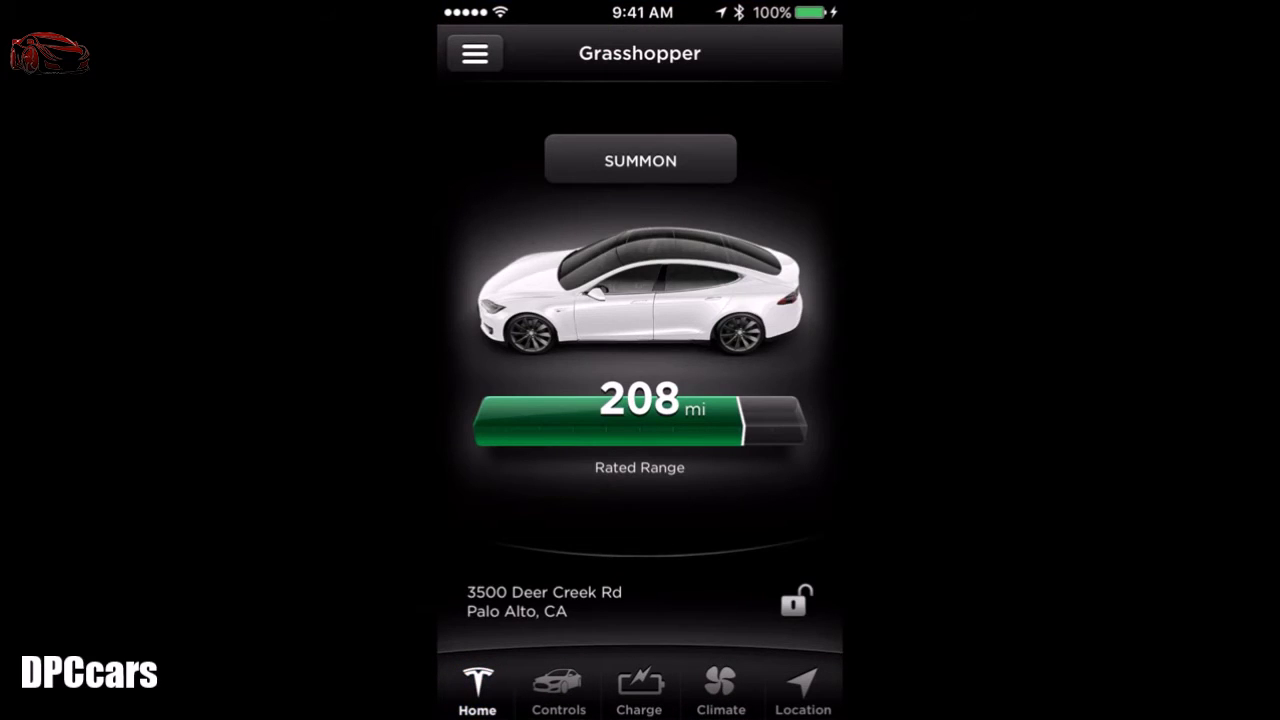
# Step: Enable Valet Mode from the app menu, setting and confirming a new four-digit valet PIN
pyautogui.click(475, 53)
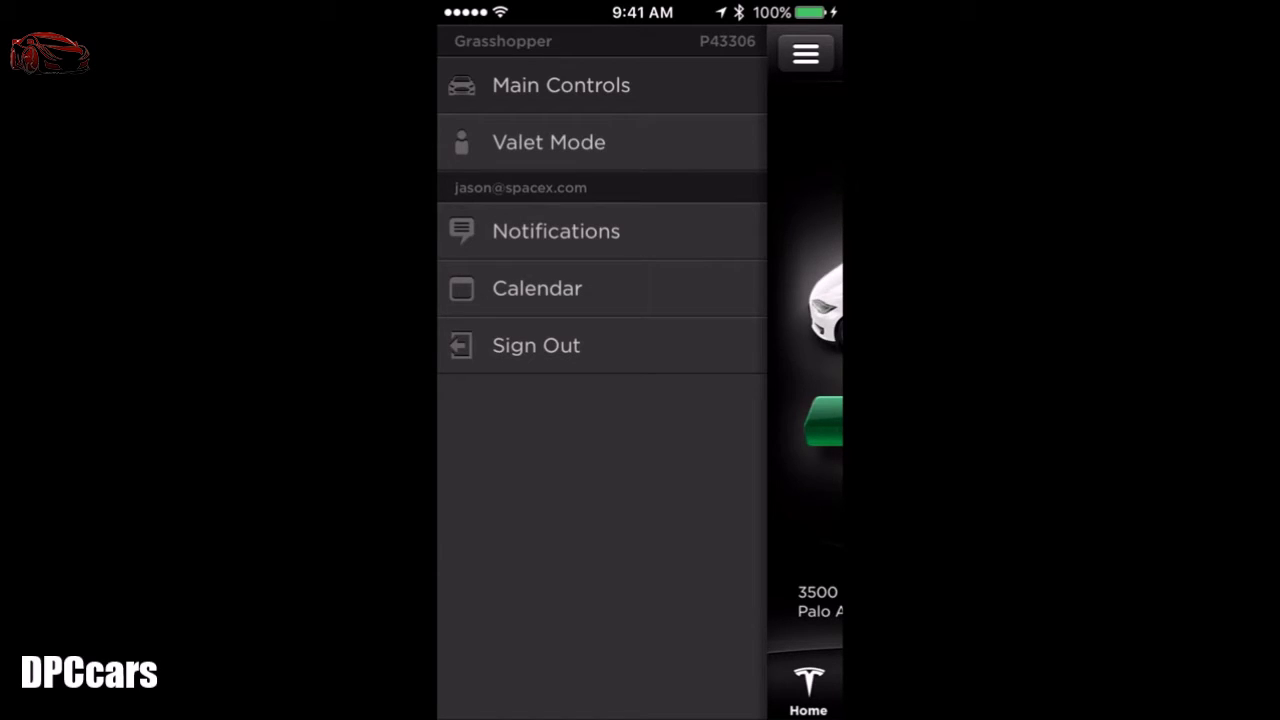
pyautogui.click(708, 141)
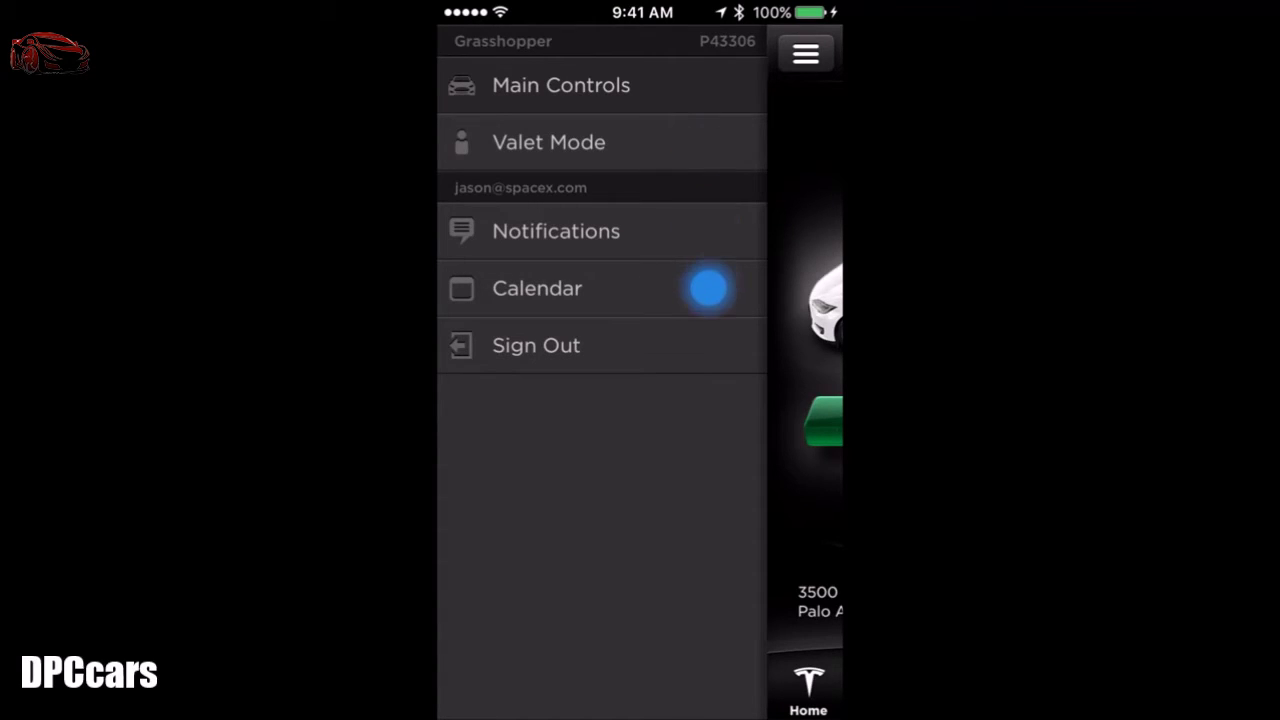
pyautogui.click(540, 141)
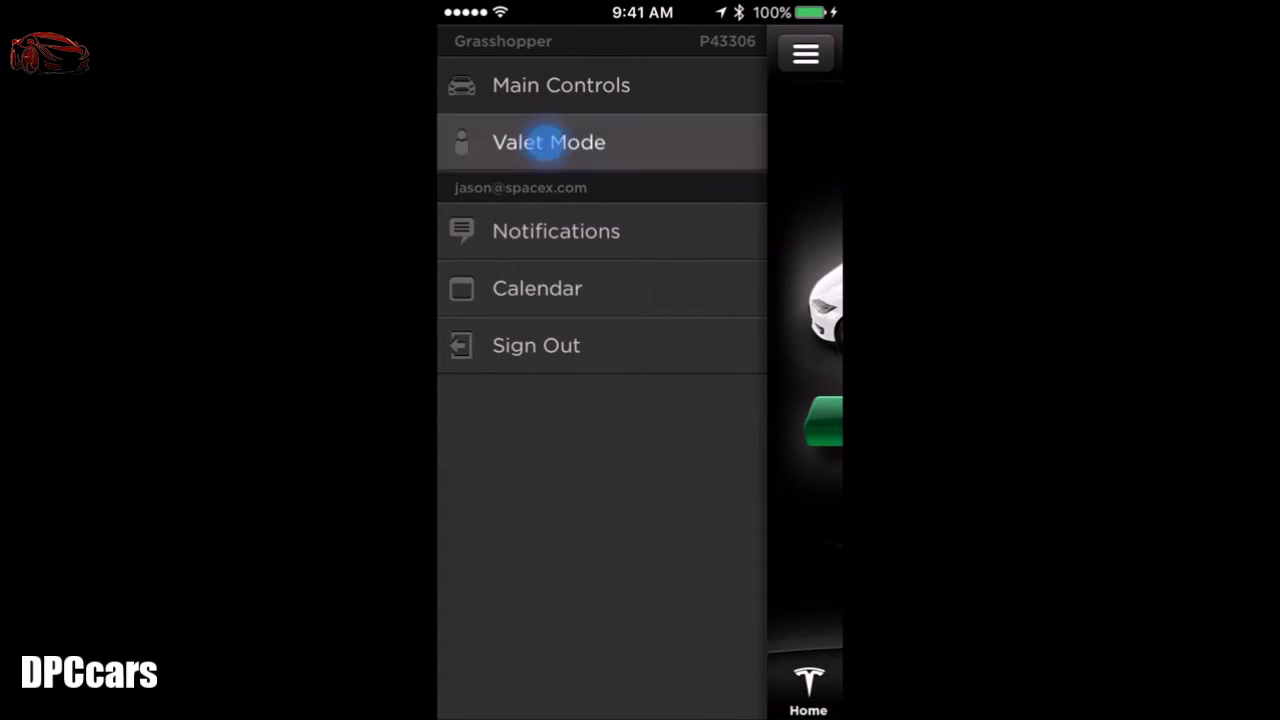
pyautogui.click(640, 660)
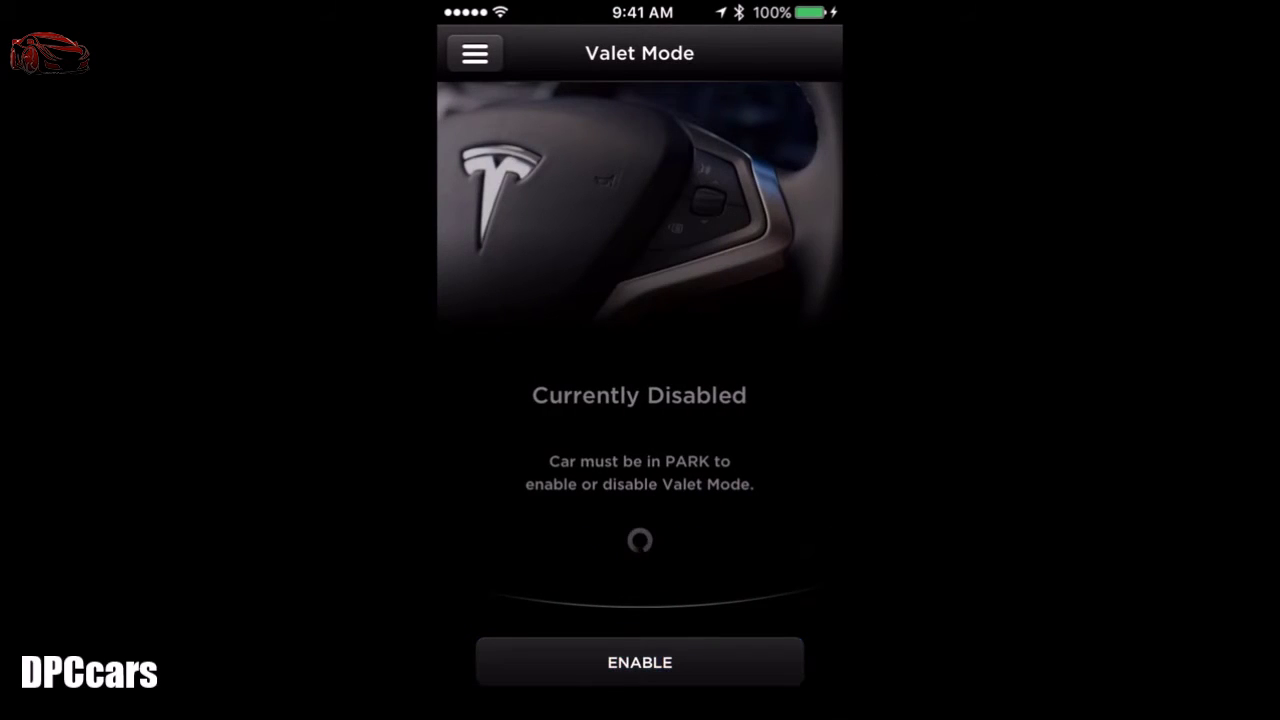
pyautogui.click(640, 543)
pyautogui.click(640, 543)
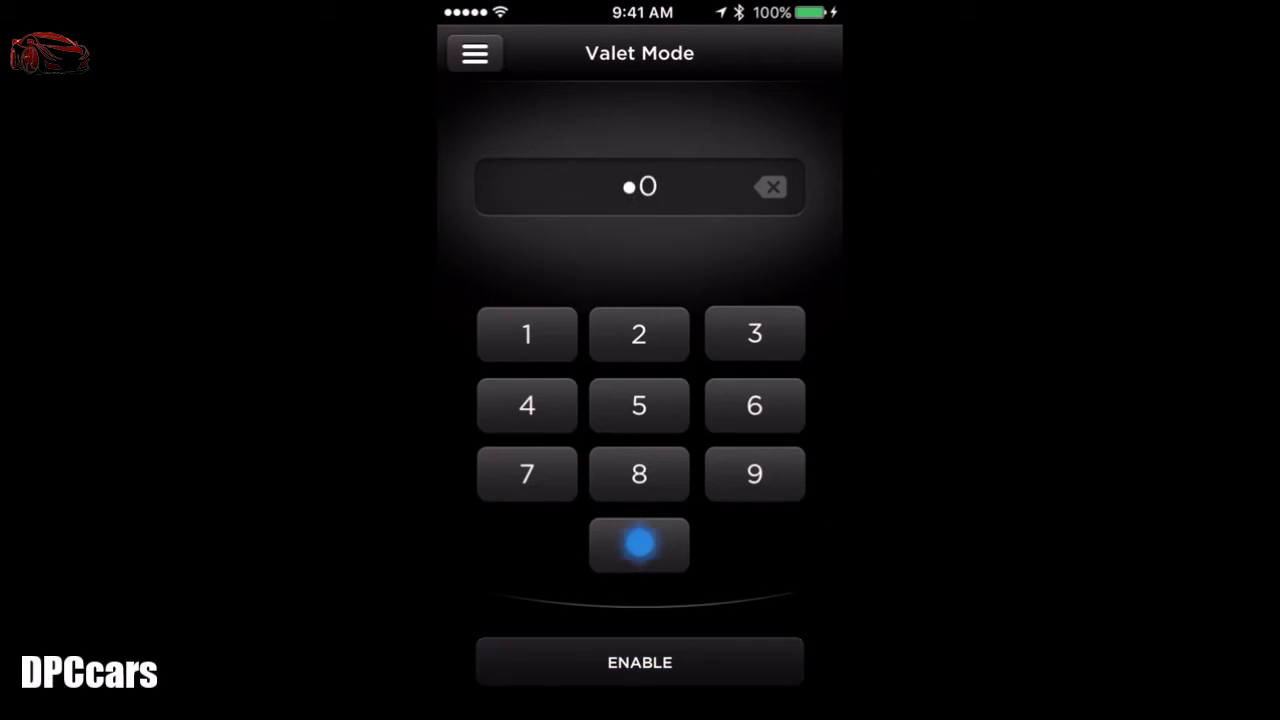
pyautogui.click(640, 543)
pyautogui.click(640, 543)
pyautogui.click(640, 662)
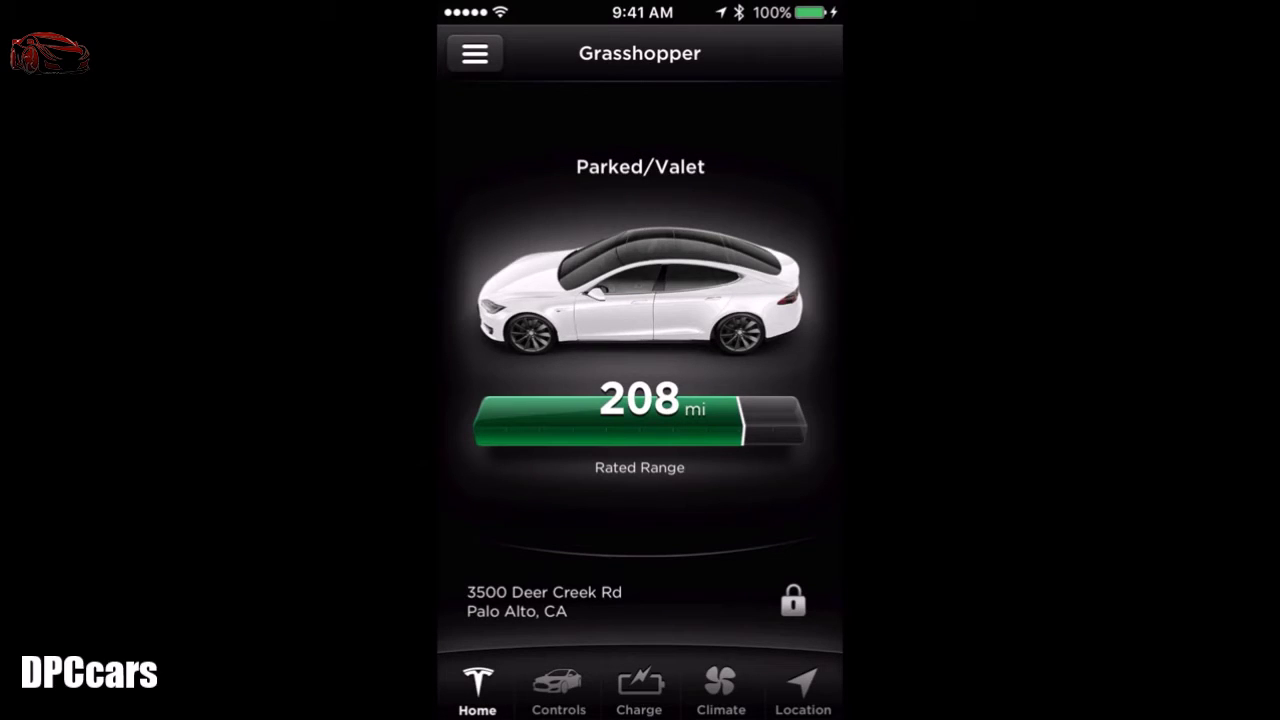
# Step: Browse the Notifications settings page in the Tesla app
pyautogui.click(475, 53)
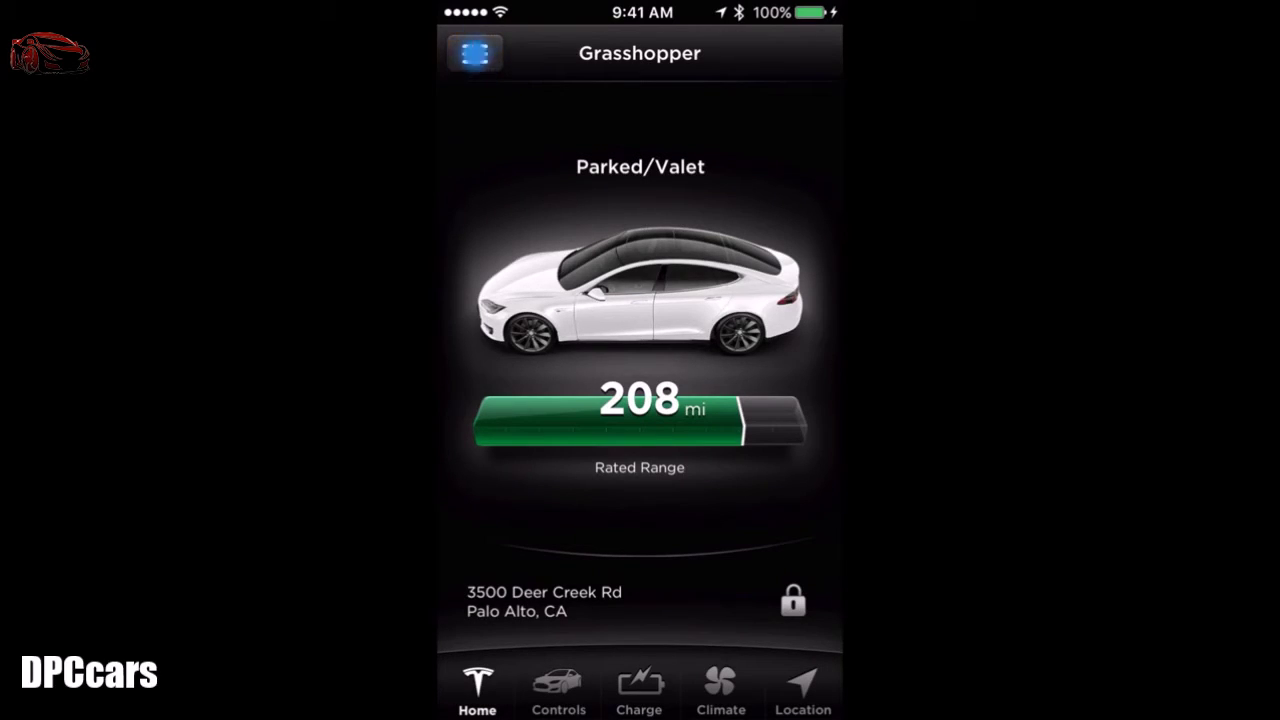
pyautogui.click(551, 226)
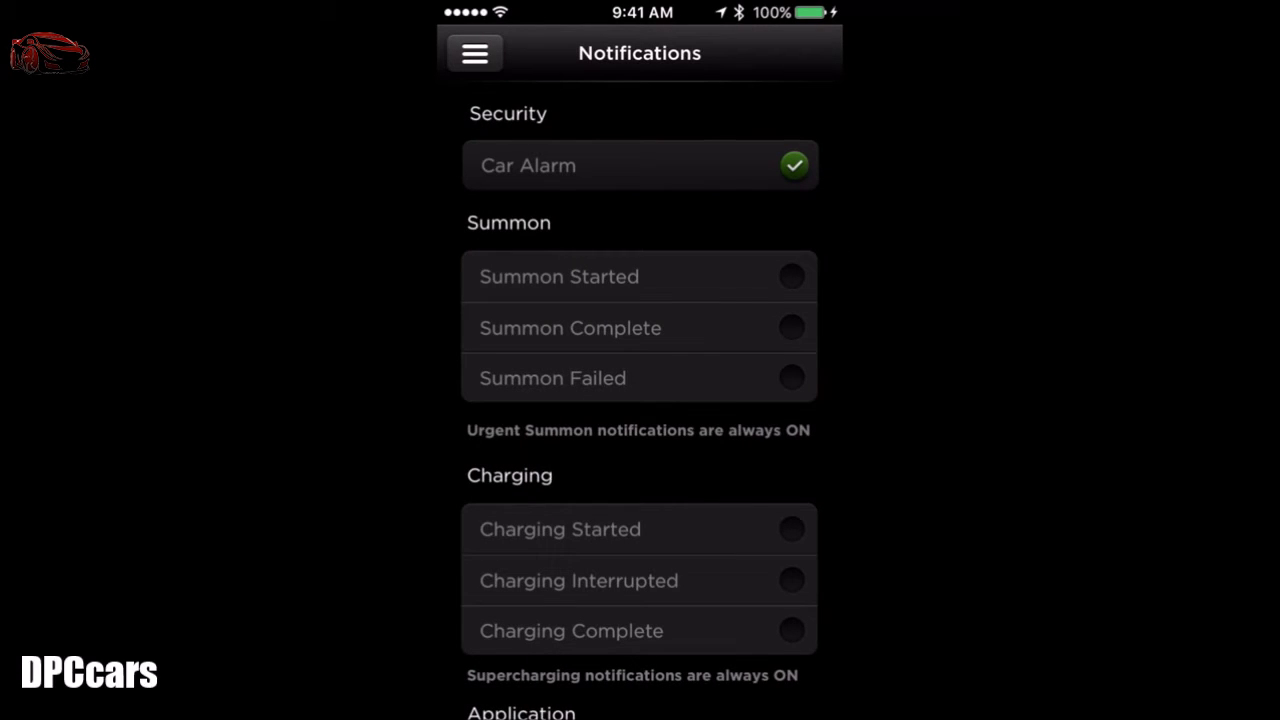
pyautogui.scroll(-3, 640, 380)
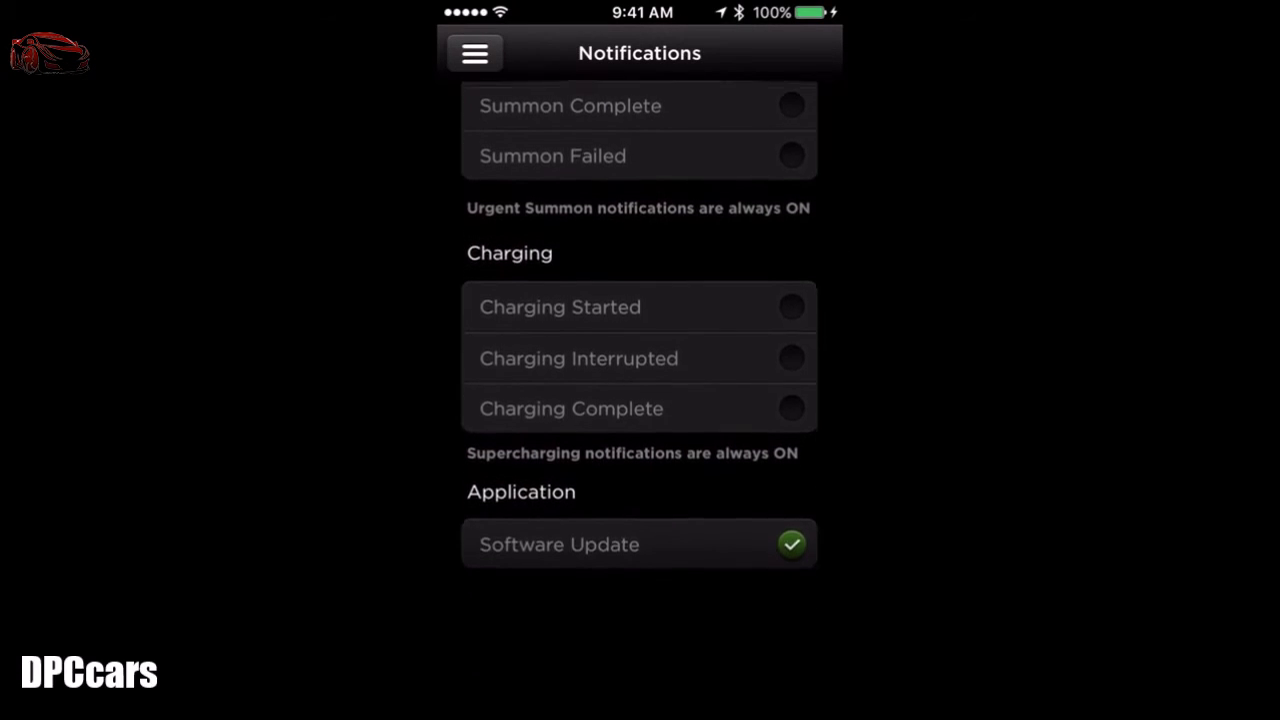
pyautogui.scroll(3, 640, 380)
# Step: View the Calendar settings, then choose Sign Out of the Tesla account
pyautogui.click(475, 53)
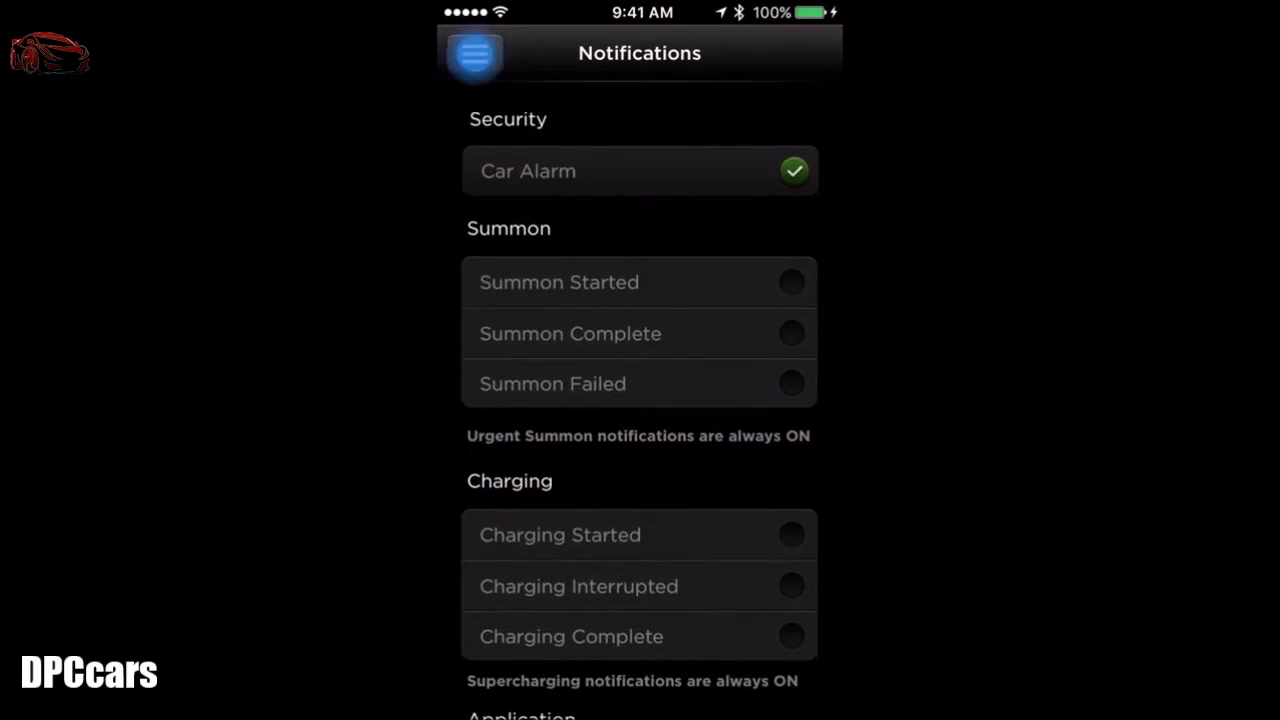
pyautogui.click(533, 289)
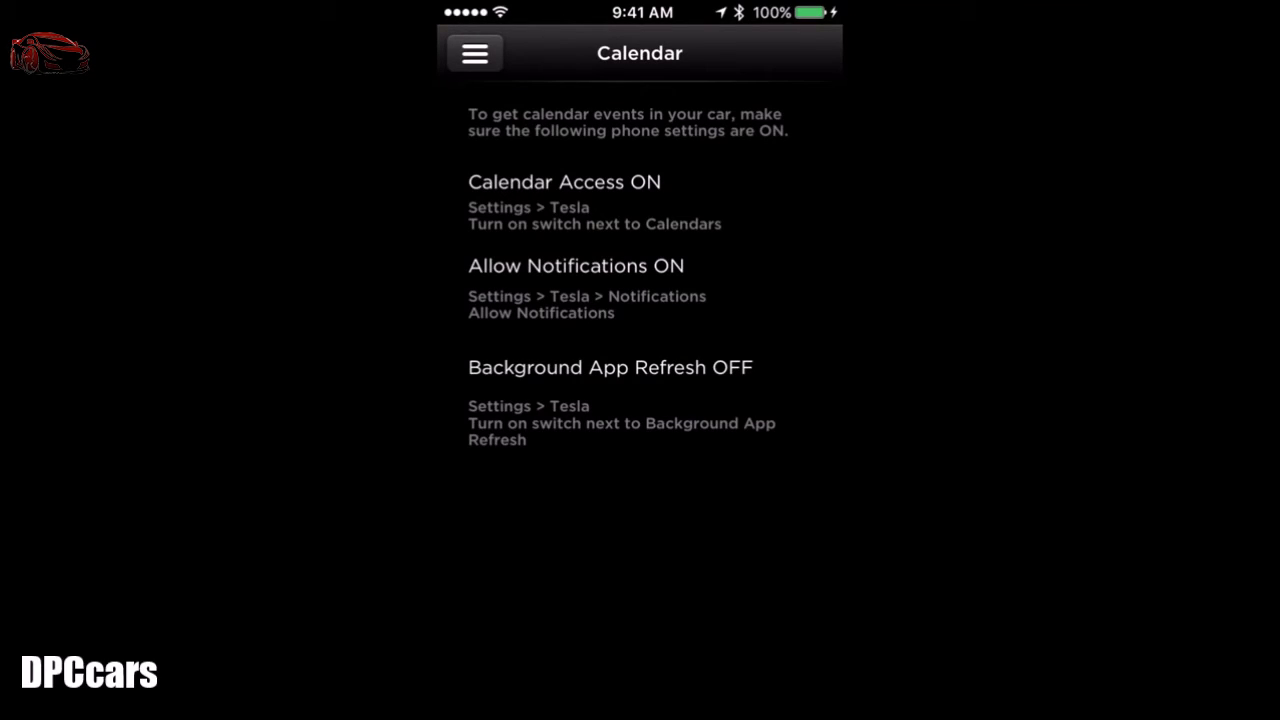
pyautogui.click(475, 53)
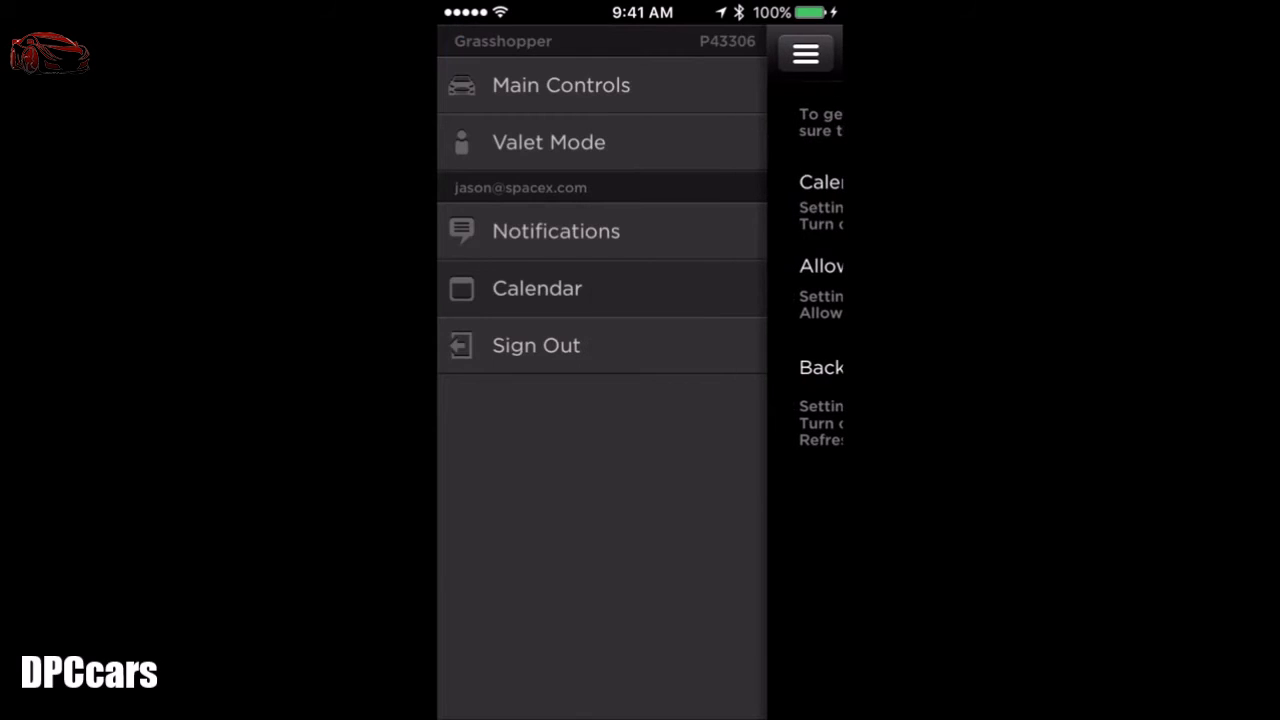
pyautogui.click(534, 343)
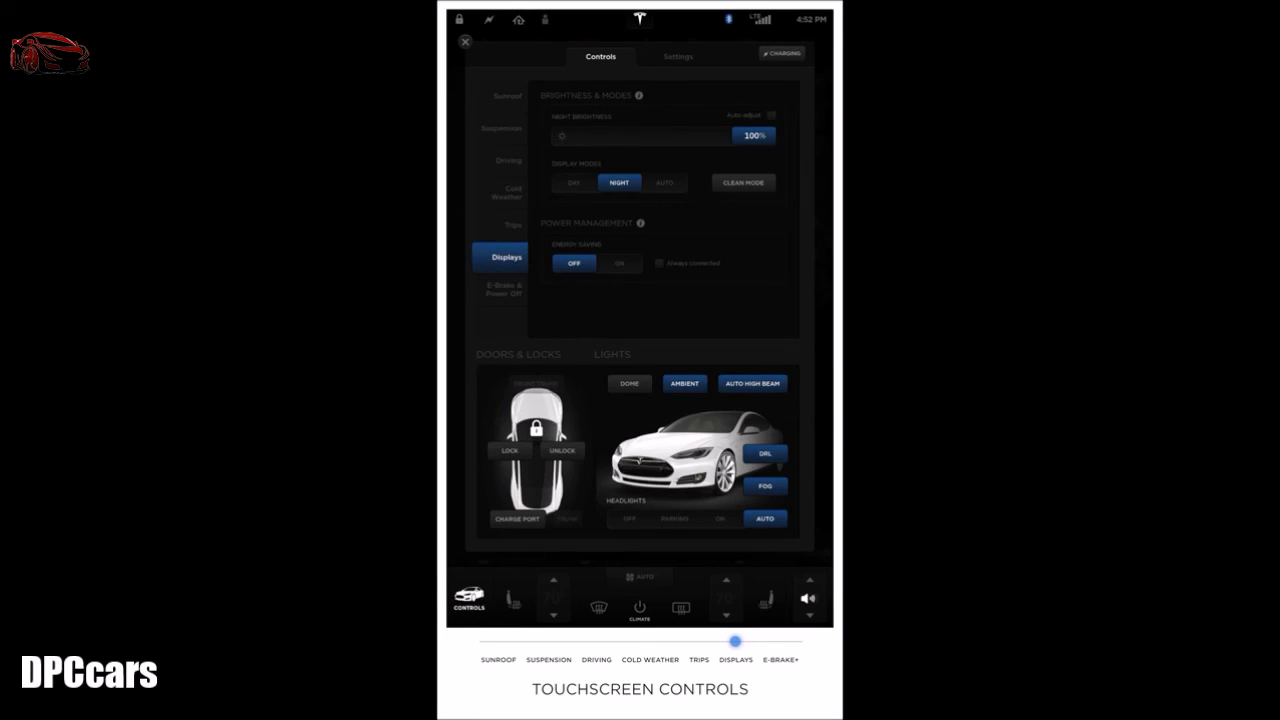
# Step: Use Day mode at fixed 100% brightness, try Clean Mode, and turn on Energy Saving with Always Connected
pyautogui.click(574, 182)
pyautogui.click(771, 115)
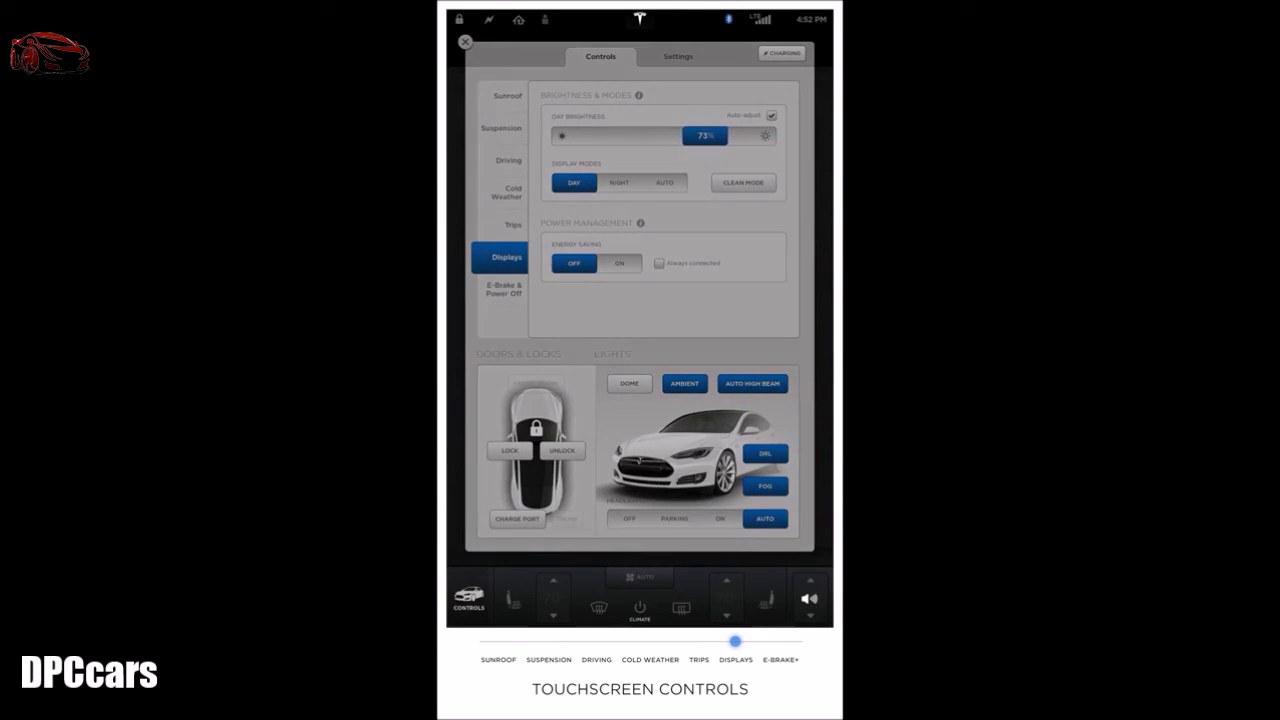
pyautogui.click(771, 115)
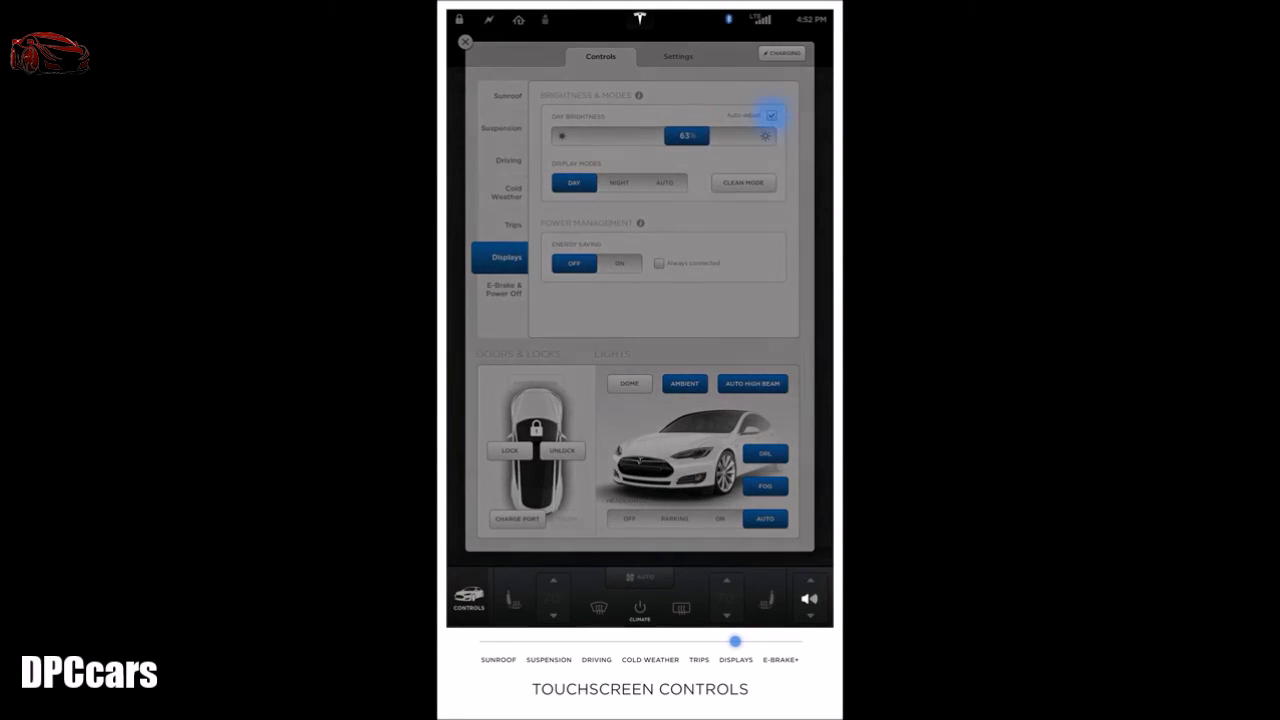
pyautogui.click(742, 182)
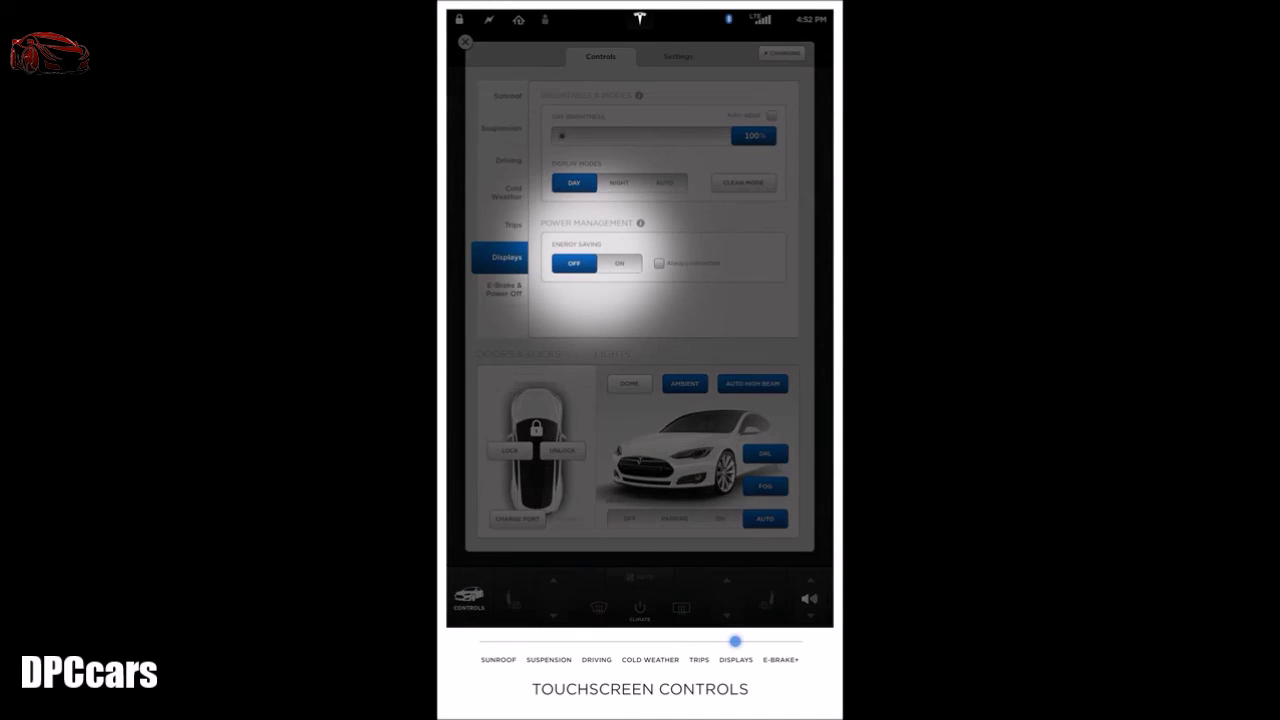
pyautogui.click(620, 263)
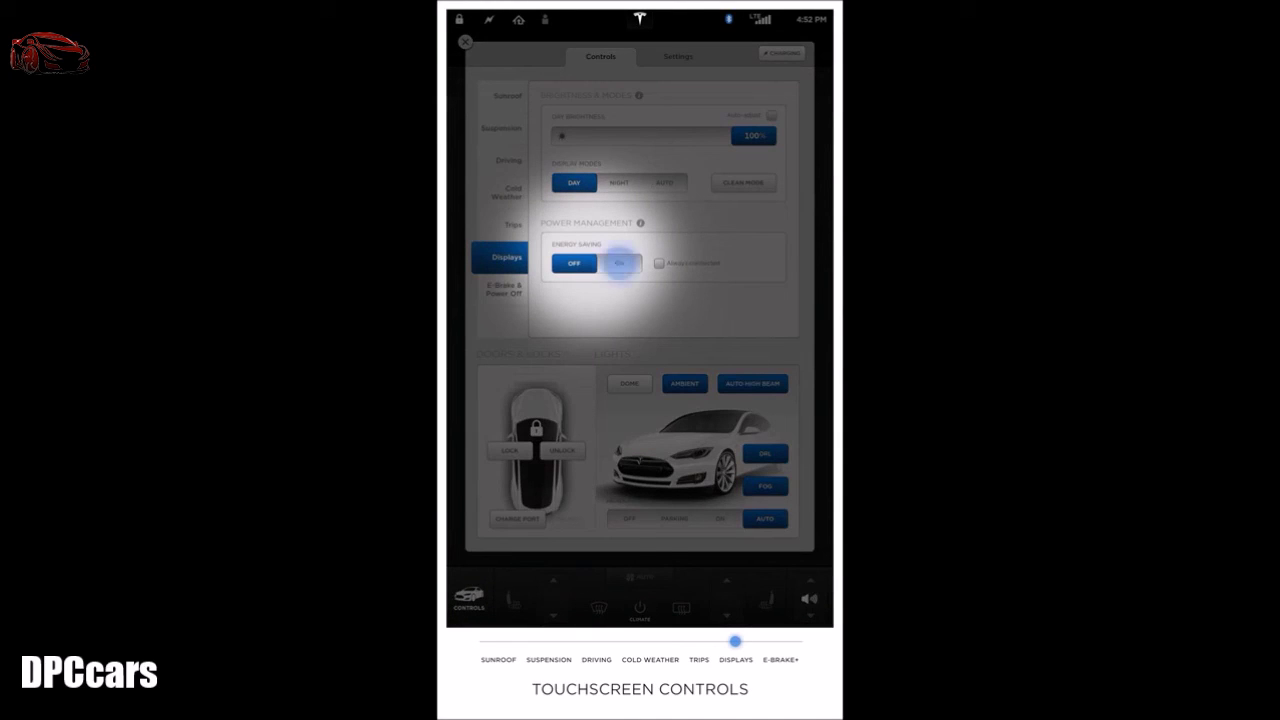
pyautogui.click(659, 263)
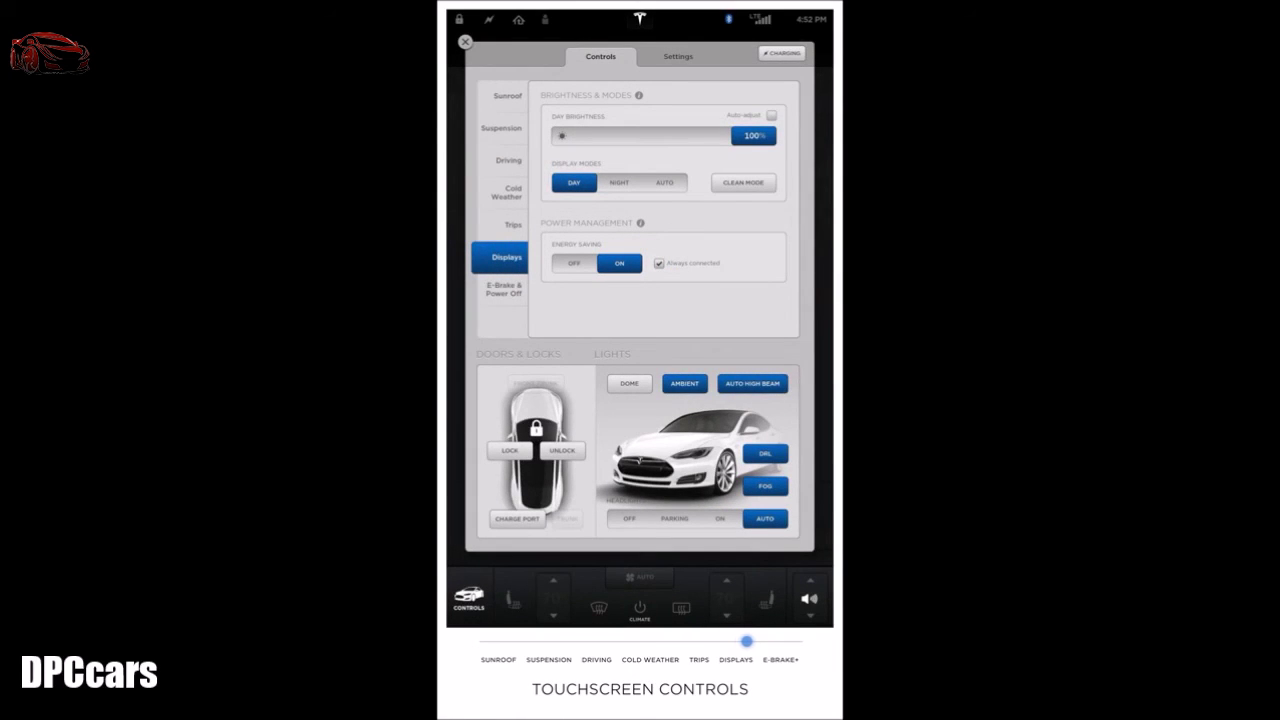
# Step: Show the E-Brake & Power Off page from the Controls side menu
pyautogui.click(503, 289)
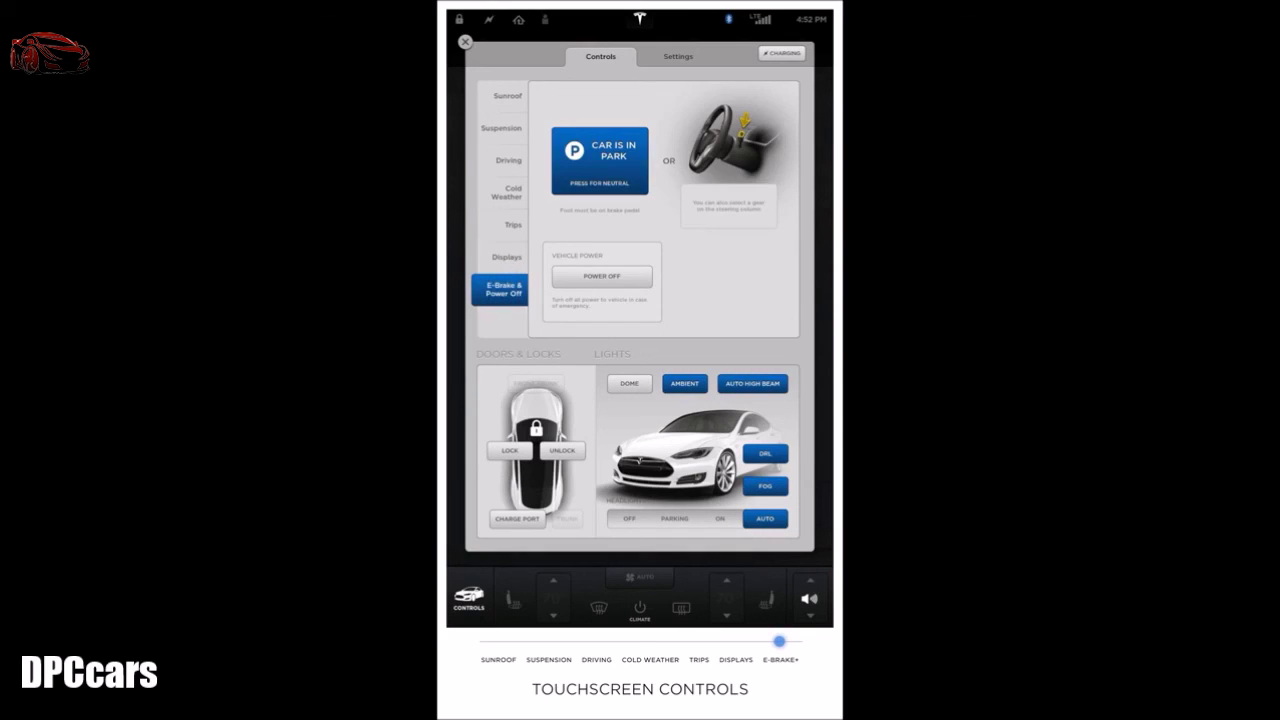